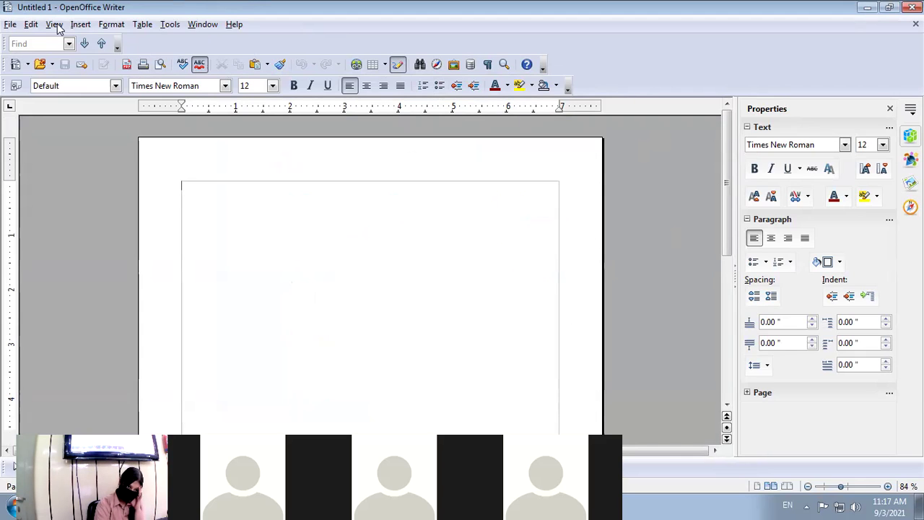
pyautogui.click(111, 24)
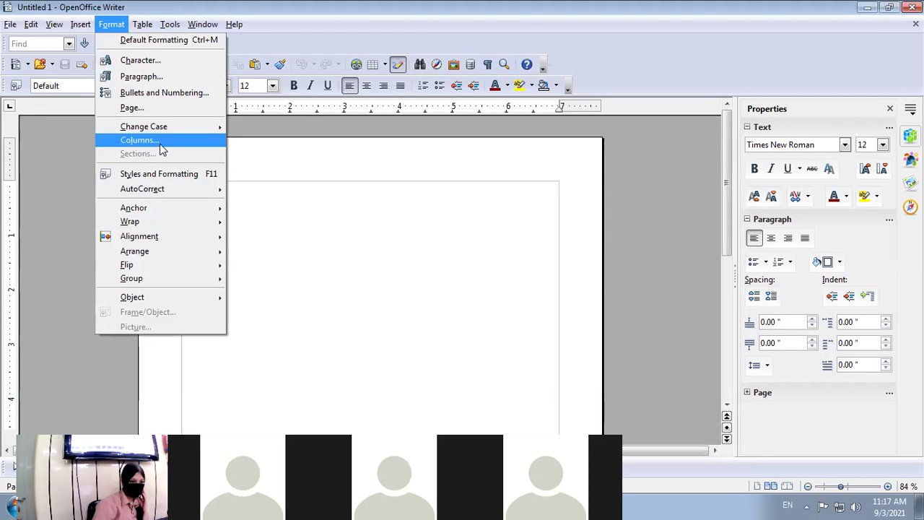
pyautogui.click(334, 224)
pyautogui.scroll(-1, 242, 114)
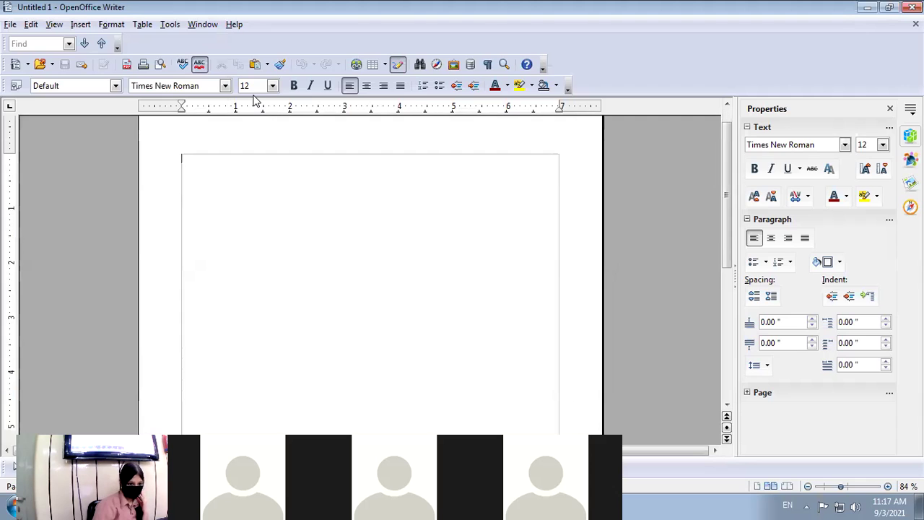
# - Set the background colour of the Default page style to Cyan
pyautogui.click(105, 26)
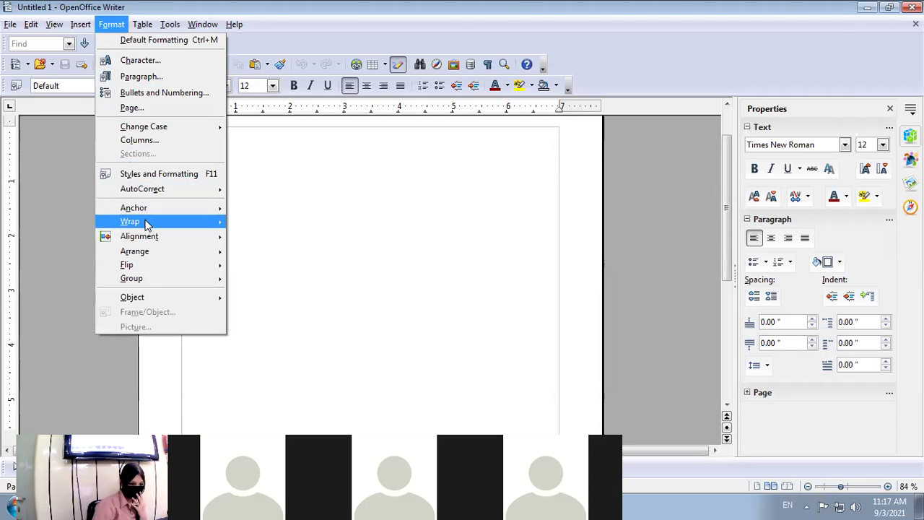
pyautogui.click(137, 109)
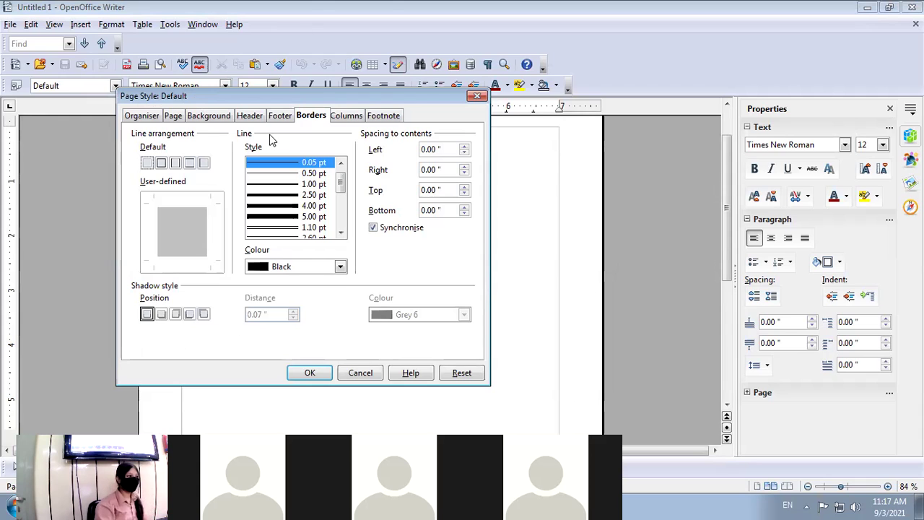
pyautogui.click(213, 116)
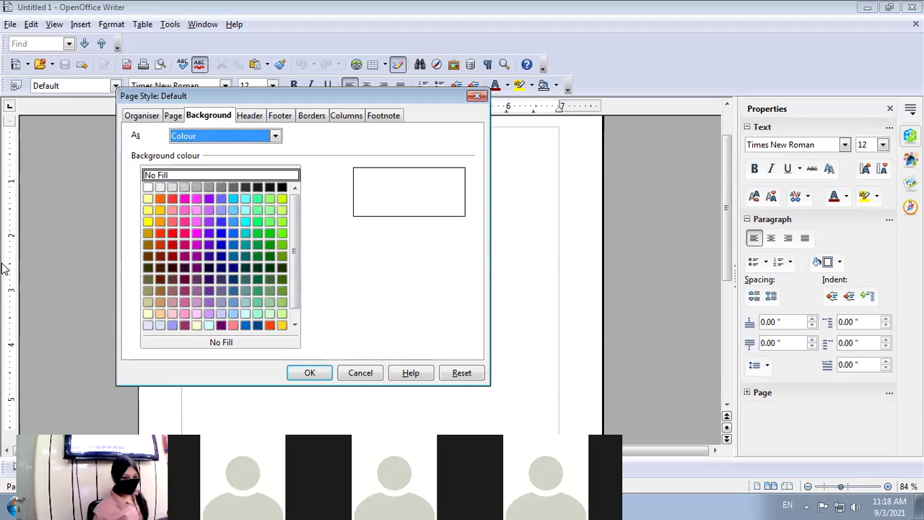
pyautogui.click(197, 222)
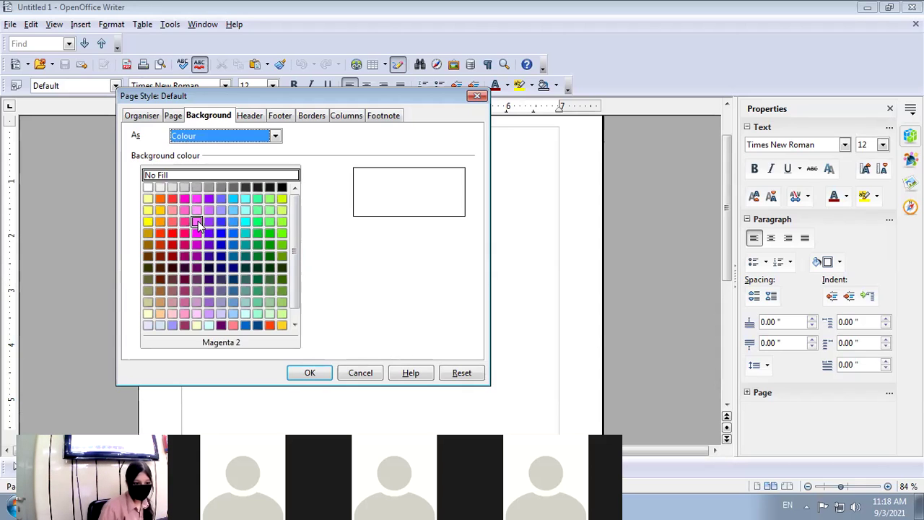
pyautogui.click(198, 223)
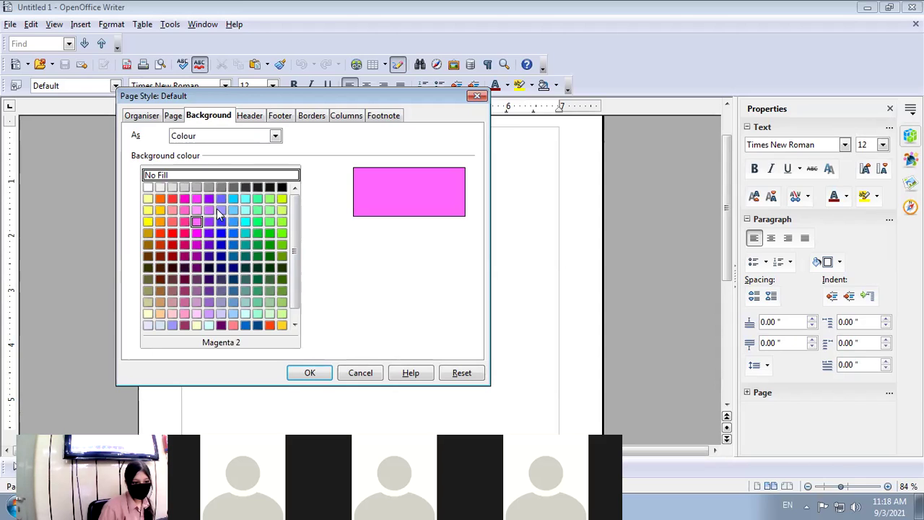
pyautogui.click(245, 188)
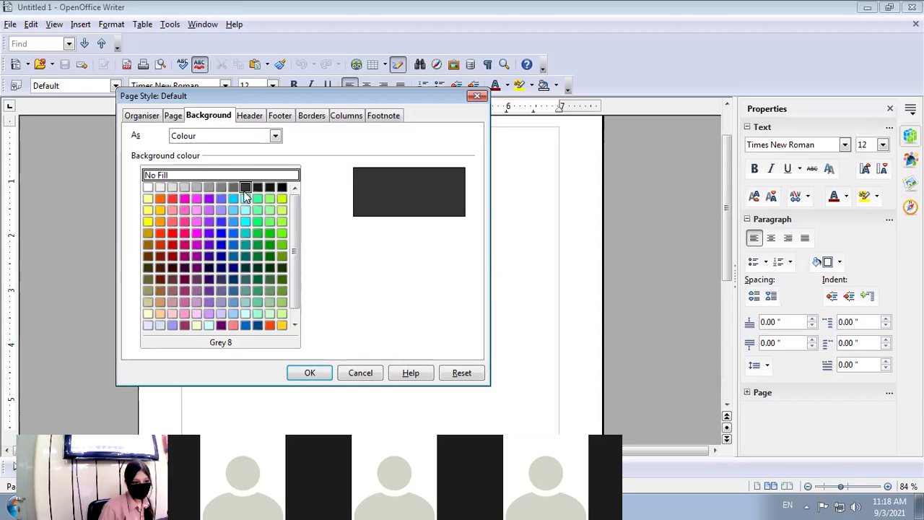
pyautogui.click(246, 200)
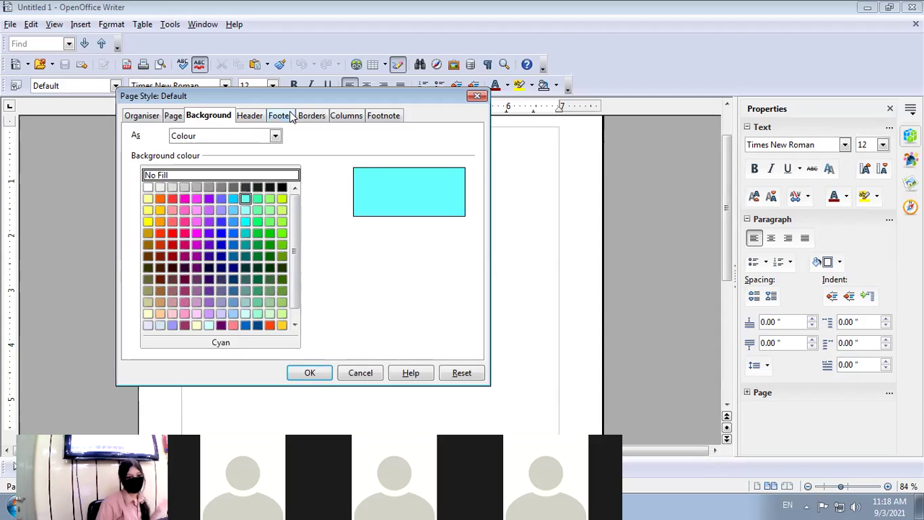
# - Try to give the page a 9.00 pt border line and apply the page style settings
pyautogui.click(312, 117)
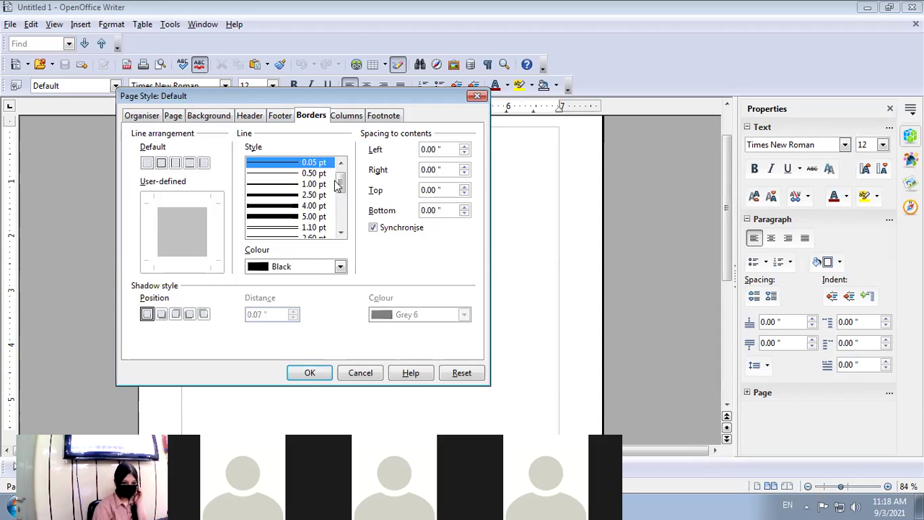
pyautogui.moveTo(338, 186); pyautogui.dragTo(340, 195)
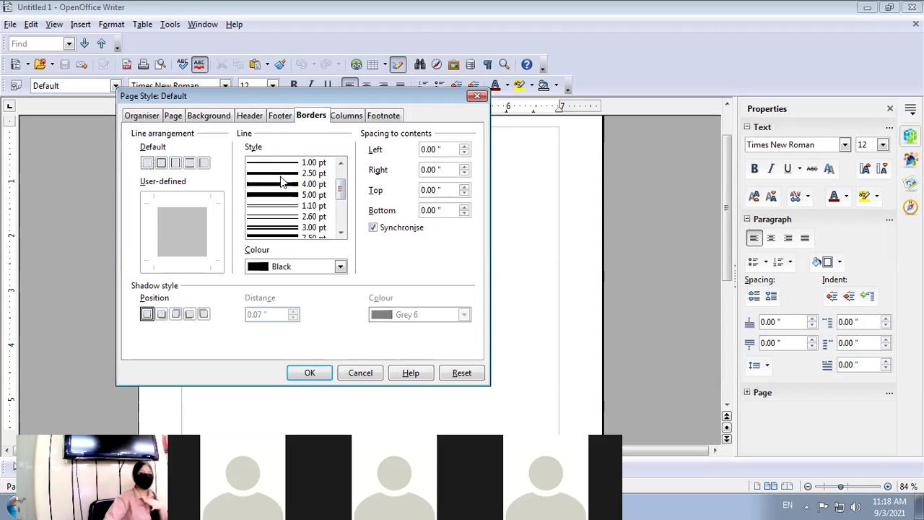
pyautogui.moveTo(340, 189); pyautogui.dragTo(341, 209)
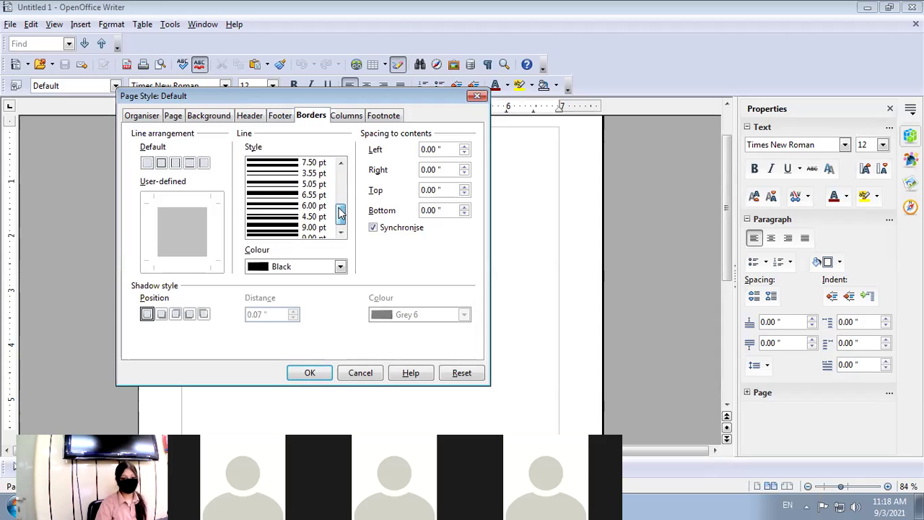
pyautogui.click(285, 195)
pyautogui.click(299, 227)
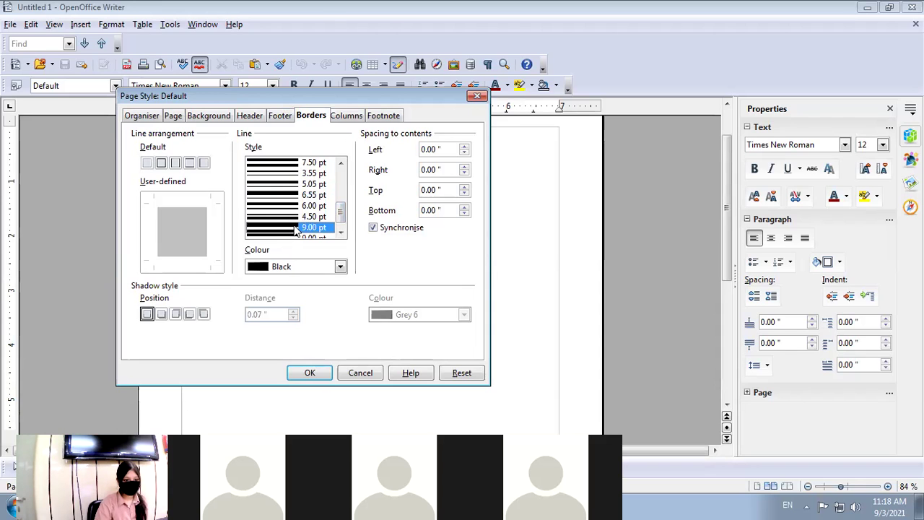
pyautogui.click(310, 373)
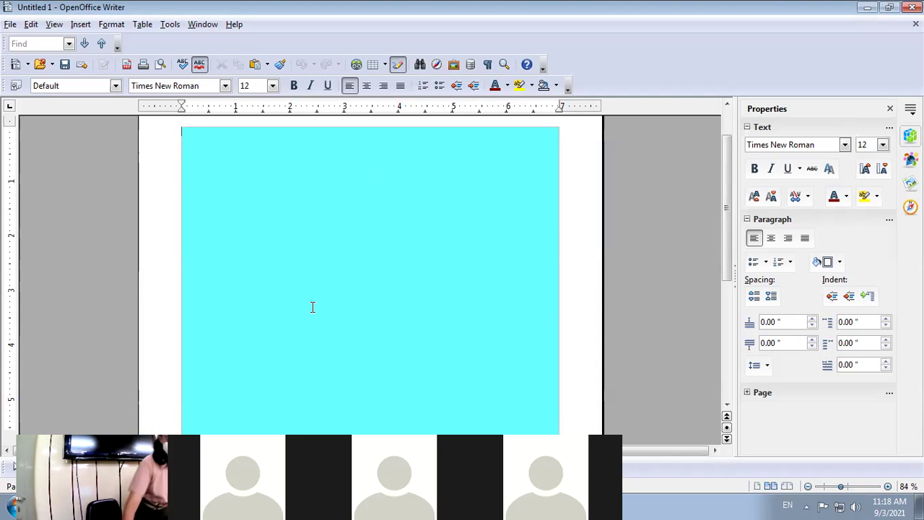
# - Add a 3.00 pt black double-line border on all four sides of the Default page style
pyautogui.click(9, 27)
pyautogui.click(2, 26)
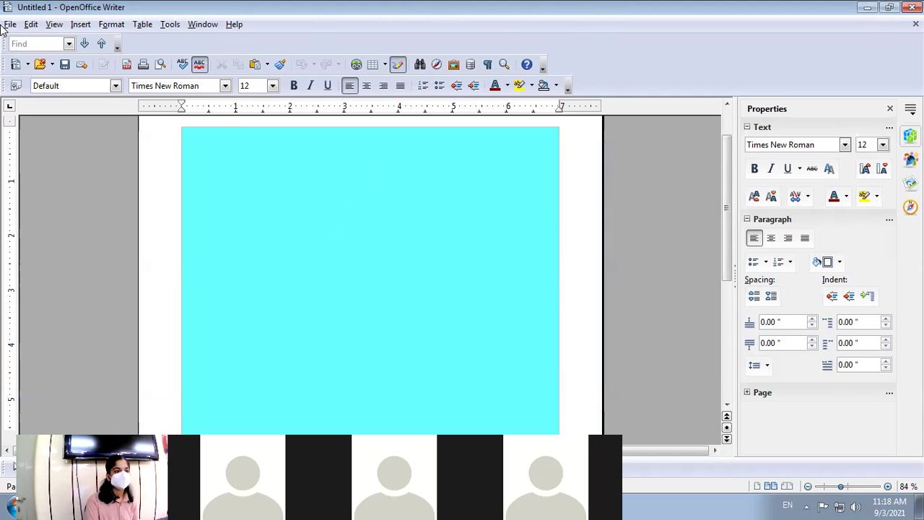
pyautogui.click(109, 26)
pyautogui.click(137, 110)
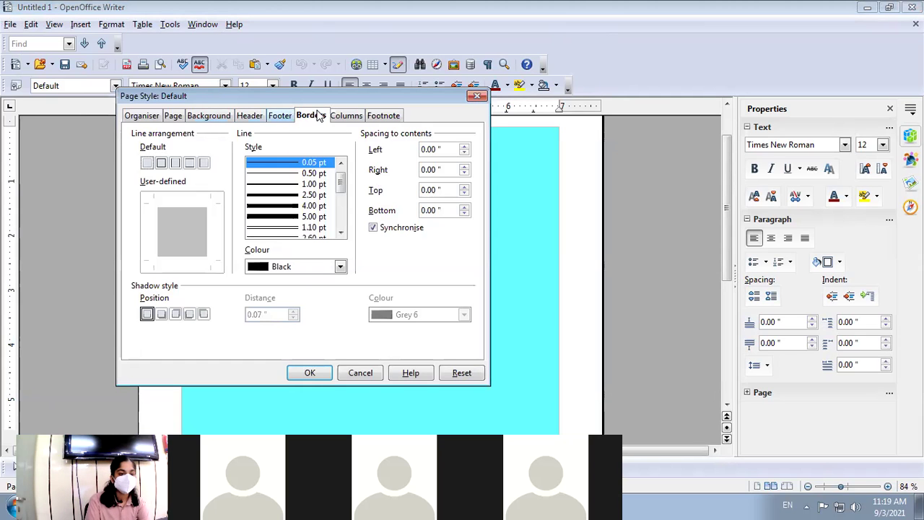
pyautogui.click(318, 216)
pyautogui.scroll(-1, 309, 217)
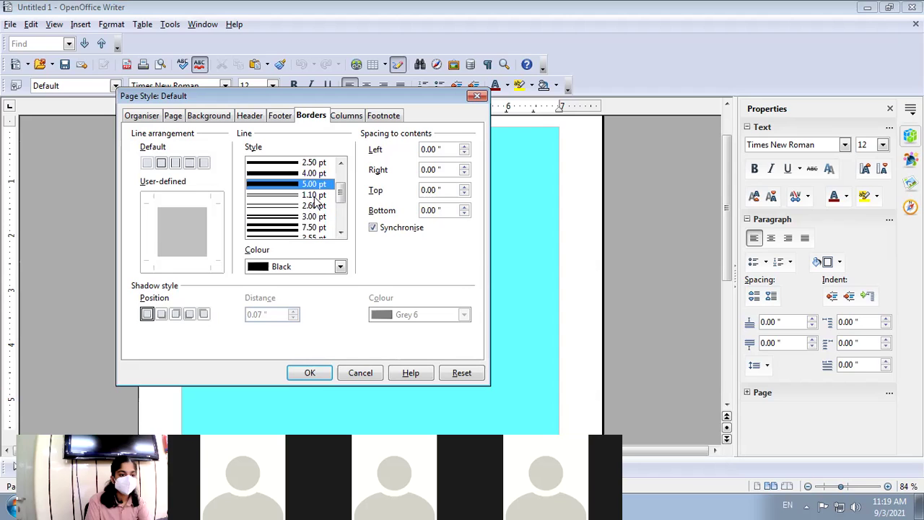
pyautogui.click(296, 218)
pyautogui.click(161, 162)
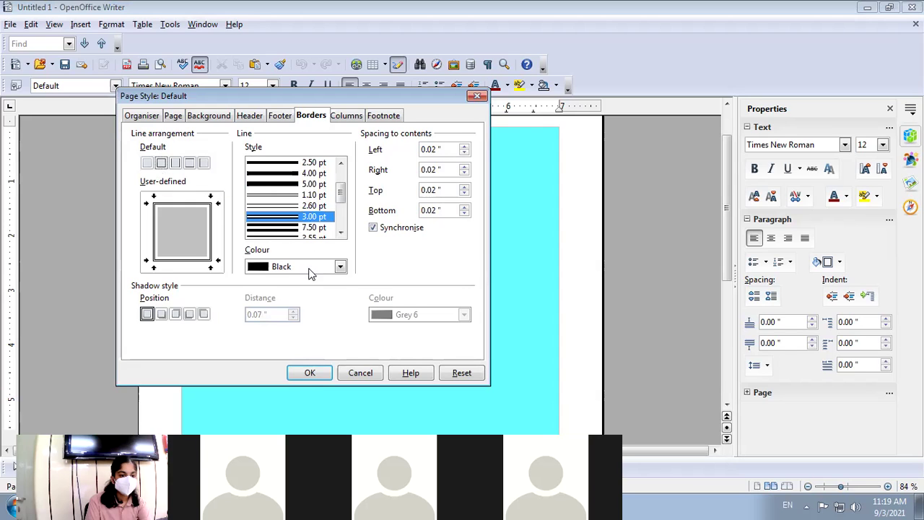
# - Change the page border colour to Purple with a thicker double line style and apply the page style
pyautogui.click(340, 267)
pyautogui.press('Down')
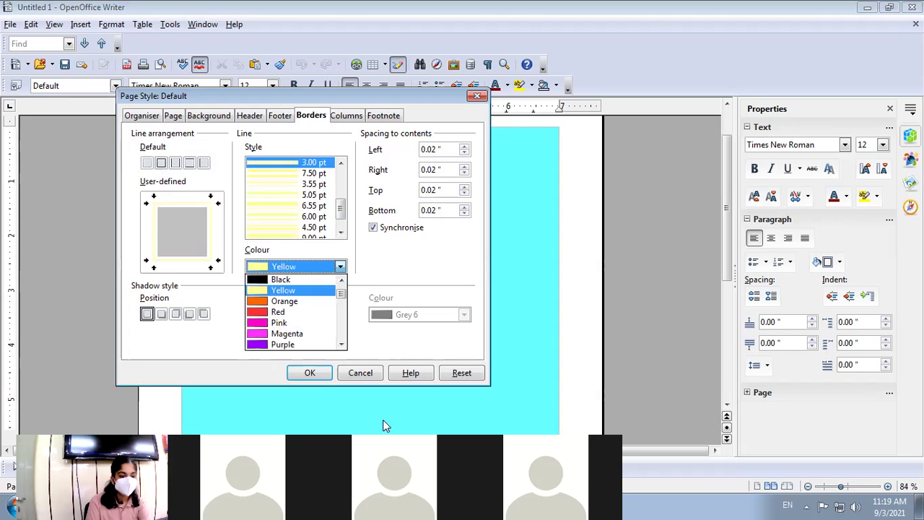
pyautogui.click(300, 344)
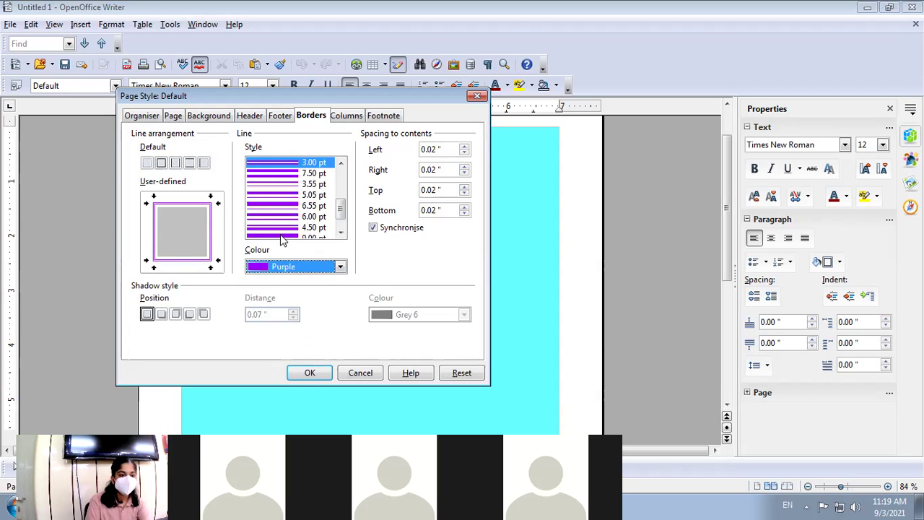
pyautogui.click(272, 180)
pyautogui.click(309, 373)
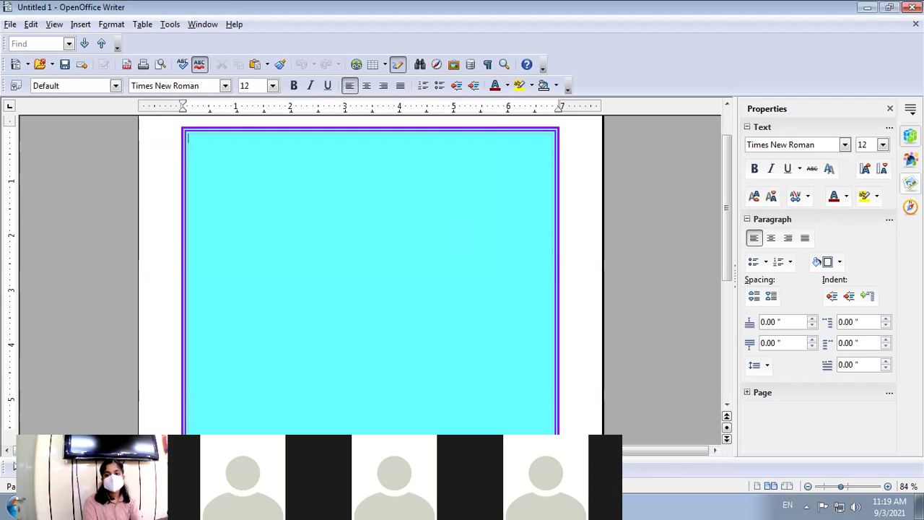
# - Set the sand-light texture from the Gallery's Backgrounds theme as the page background
pyautogui.click(910, 183)
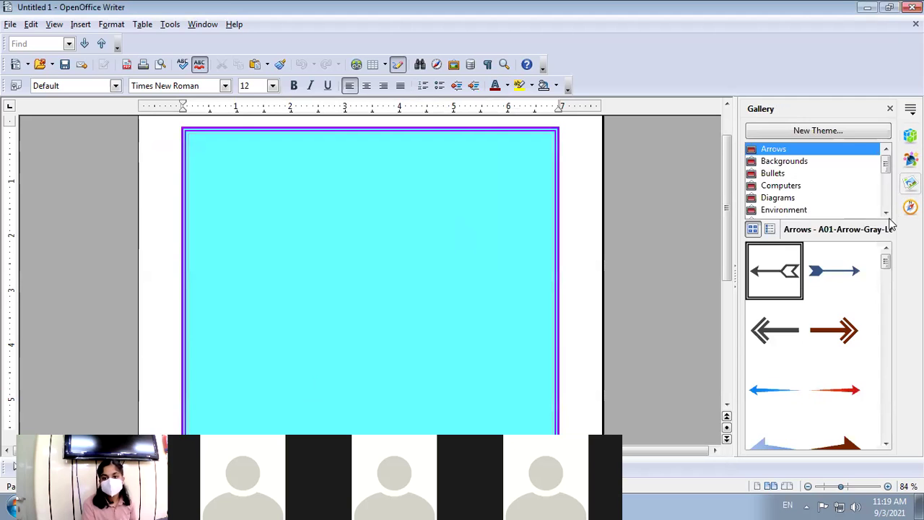
pyautogui.click(769, 163)
pyautogui.scroll(-3, 794, 375)
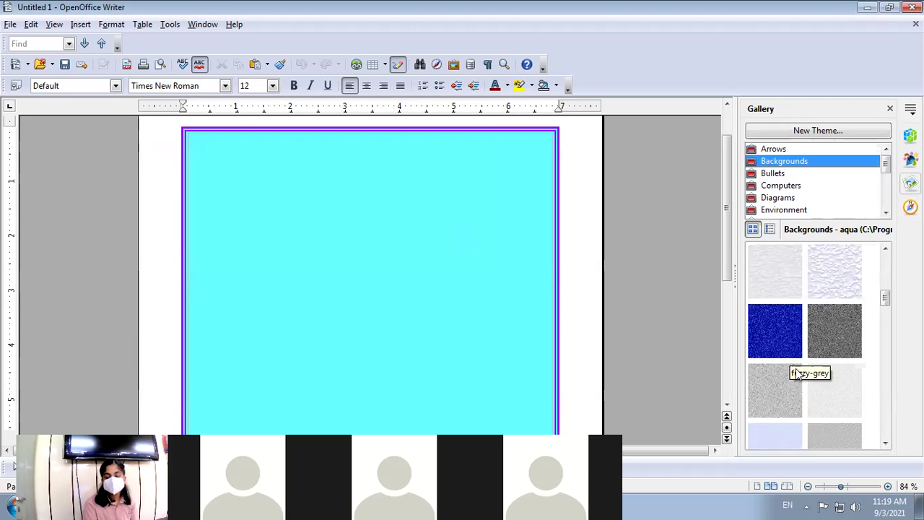
pyautogui.scroll(-3, 797, 373)
pyautogui.scroll(-3, 797, 374)
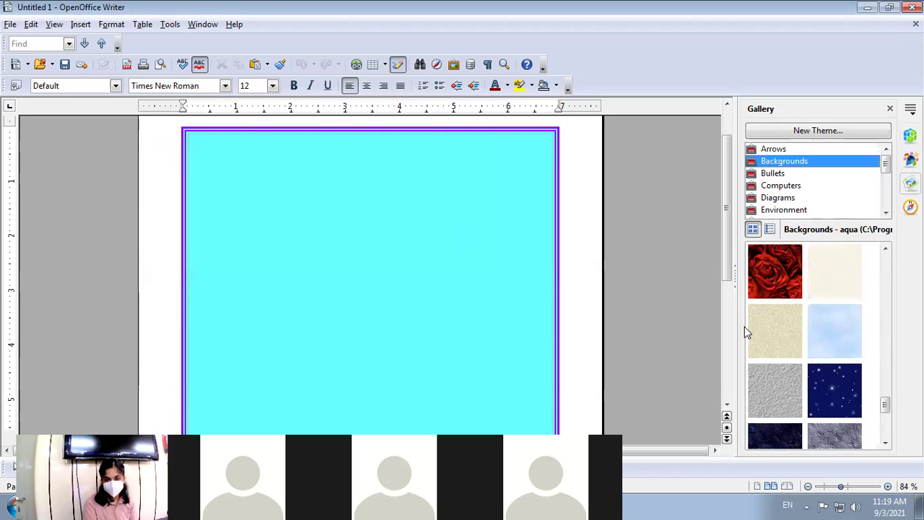
pyautogui.rightClick(826, 278)
pyautogui.moveTo(846, 283)
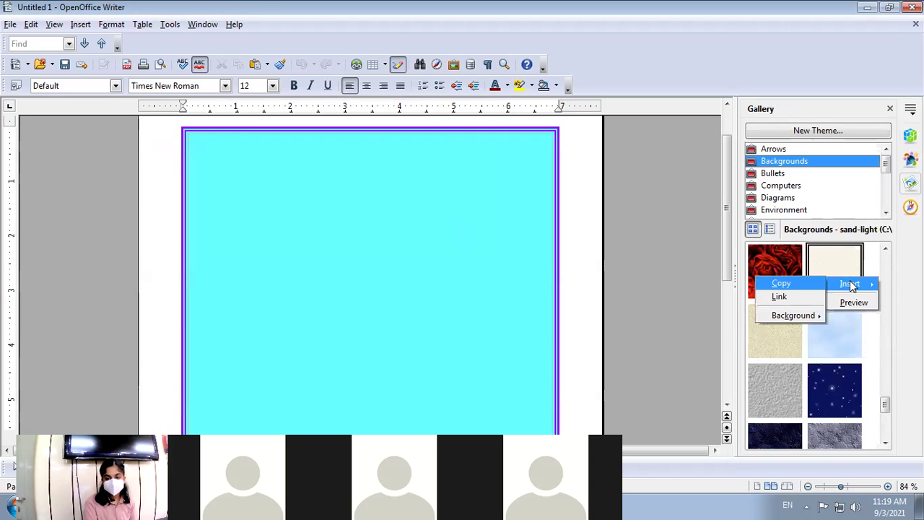
pyautogui.moveTo(802, 315)
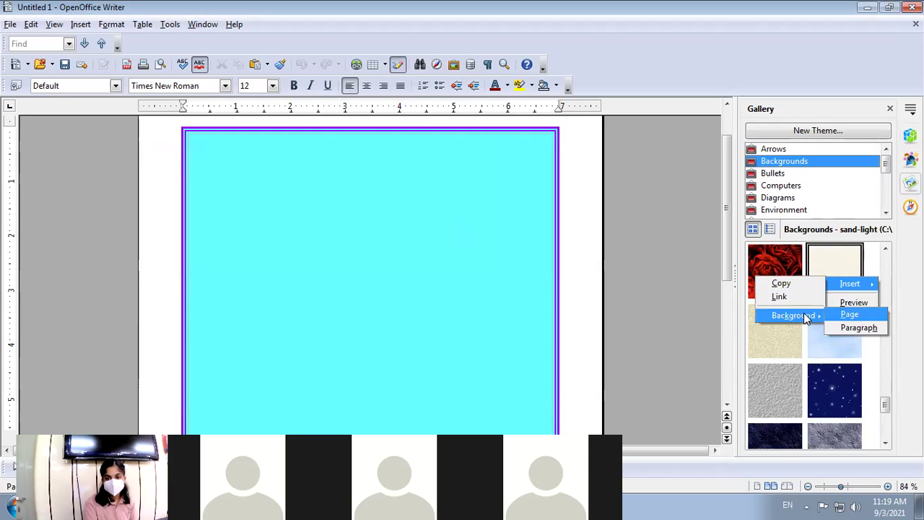
pyautogui.click(862, 321)
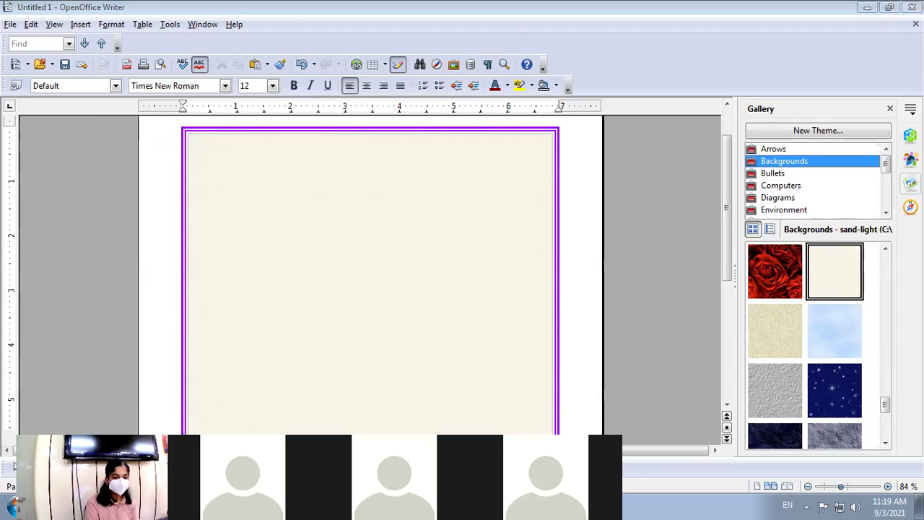
# - Insert the yellow arched Fontwork style with a grey shadow and fit it inside the upper page border at about 5.14 x 2.87 inches
pyautogui.click(289, 466)
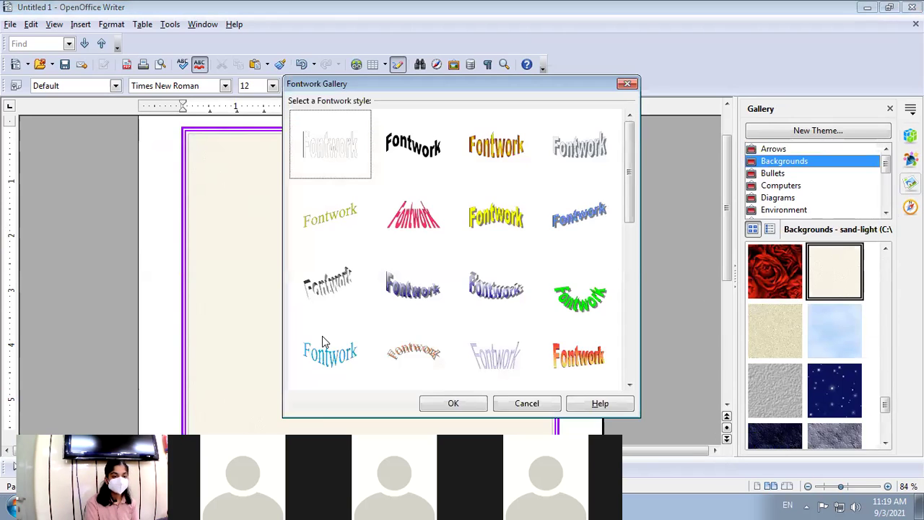
pyautogui.click(490, 220)
pyautogui.doubleClick(490, 220)
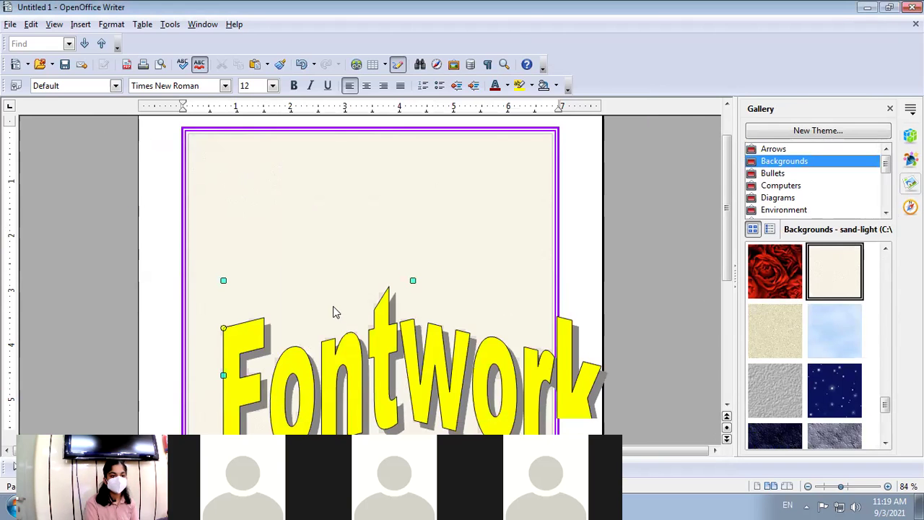
pyautogui.moveTo(380, 344)
pyautogui.mouseDown()
pyautogui.moveTo(354, 161)
pyautogui.moveTo(349, 173)
pyautogui.mouseUp()
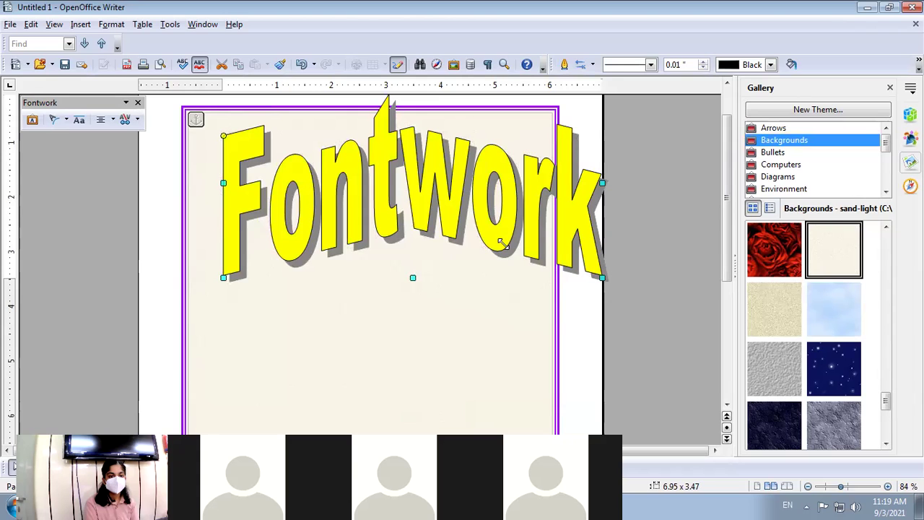
pyautogui.moveTo(407, 183); pyautogui.dragTo(387, 187)
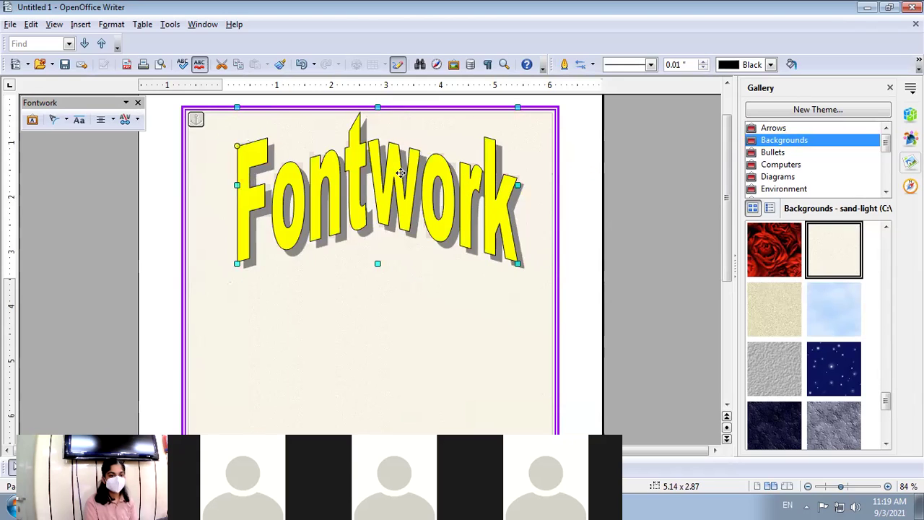
# - Replace the Fontwork text with CYBER SAFETY and shift the title slightly down inside the page border
pyautogui.doubleClick(387, 186)
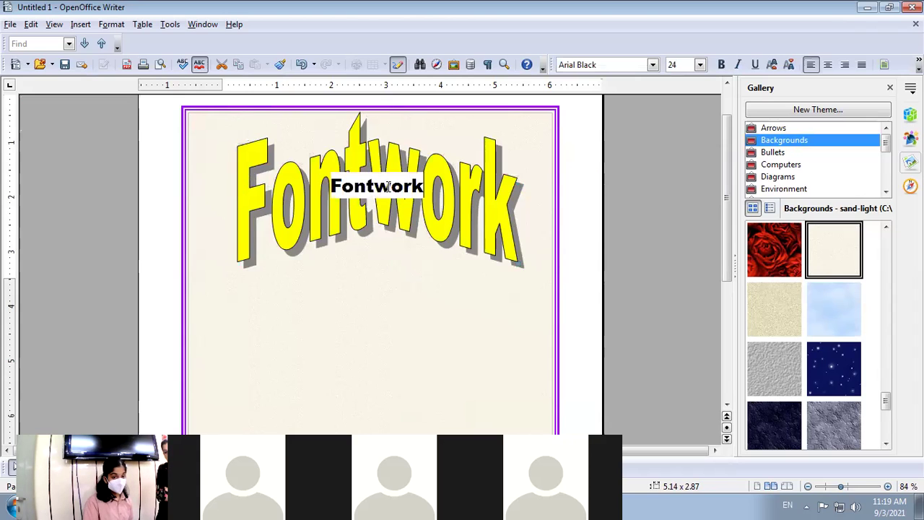
pyautogui.hotkey('ctrl', 'a')
pyautogui.write('F')
pyautogui.press('BackSpace')
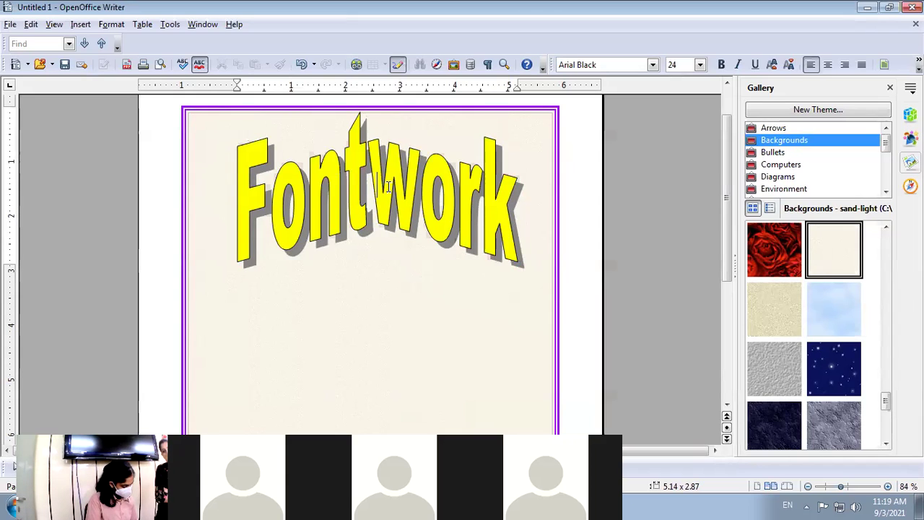
pyautogui.write('CYBER S')
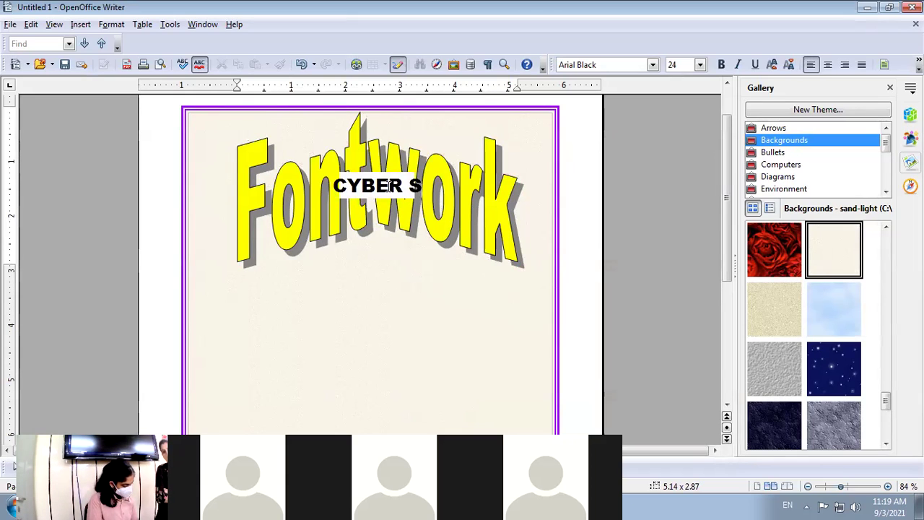
pyautogui.write('AFET')
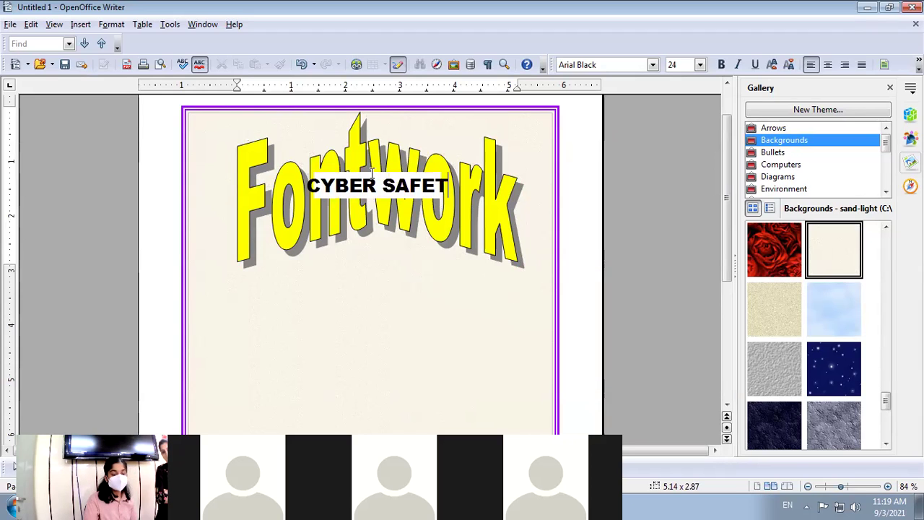
pyautogui.write('Y')
pyautogui.click(449, 335)
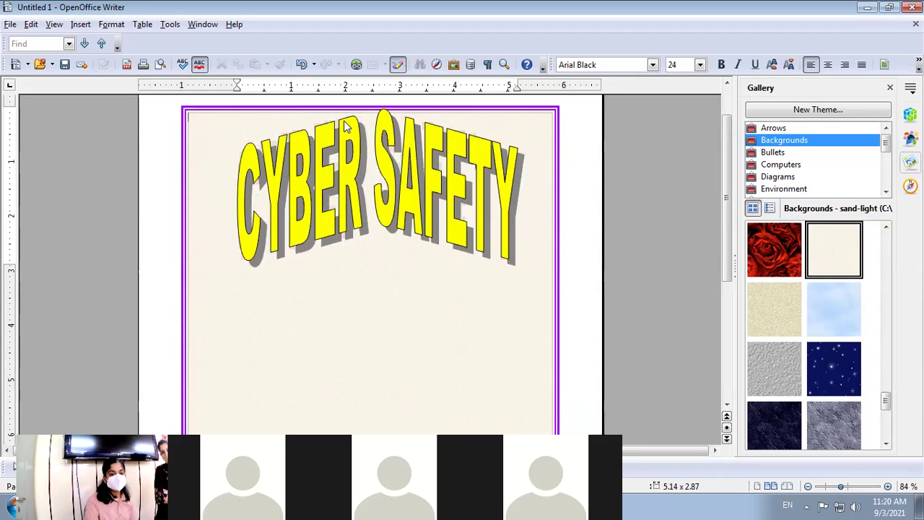
pyautogui.click(393, 215)
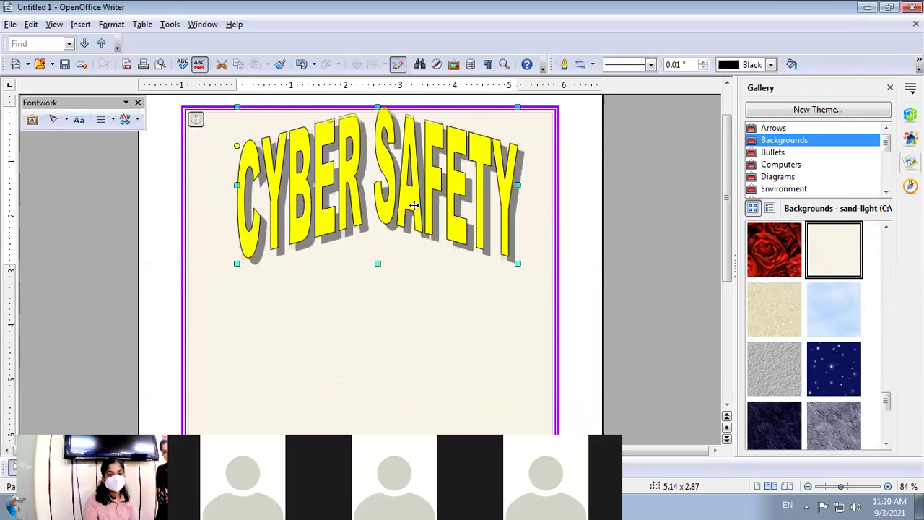
pyautogui.moveTo(392, 202); pyautogui.dragTo(383, 209)
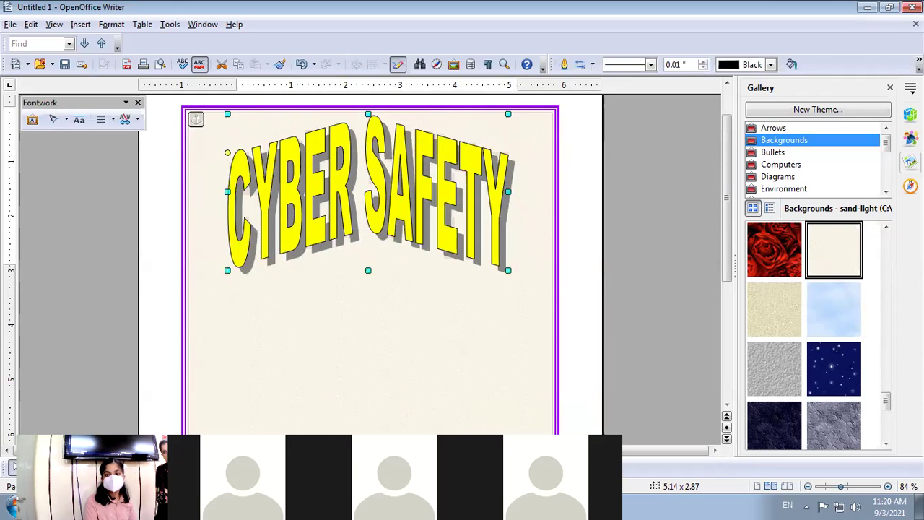
# - Set the CYBER SAFETY title's outline to 1.5 pt wide in Red 5
pyautogui.click(910, 114)
pyautogui.click(806, 229)
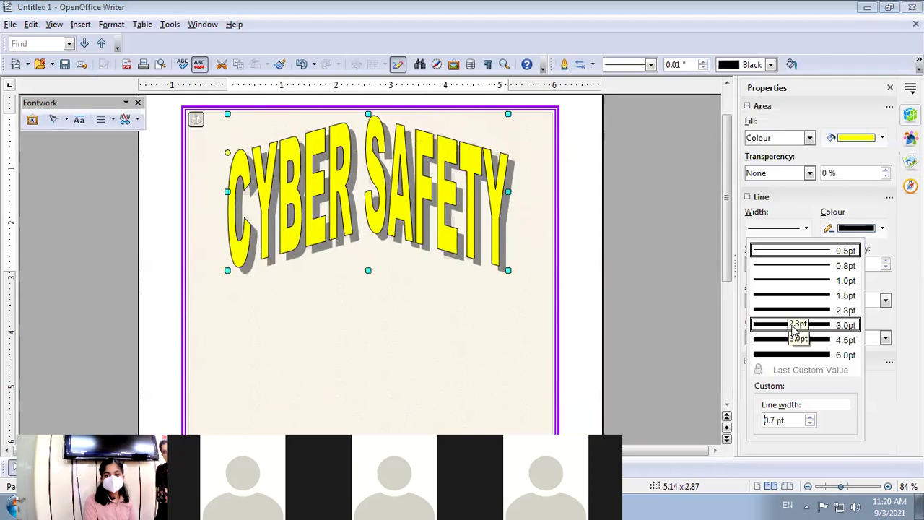
pyautogui.click(790, 299)
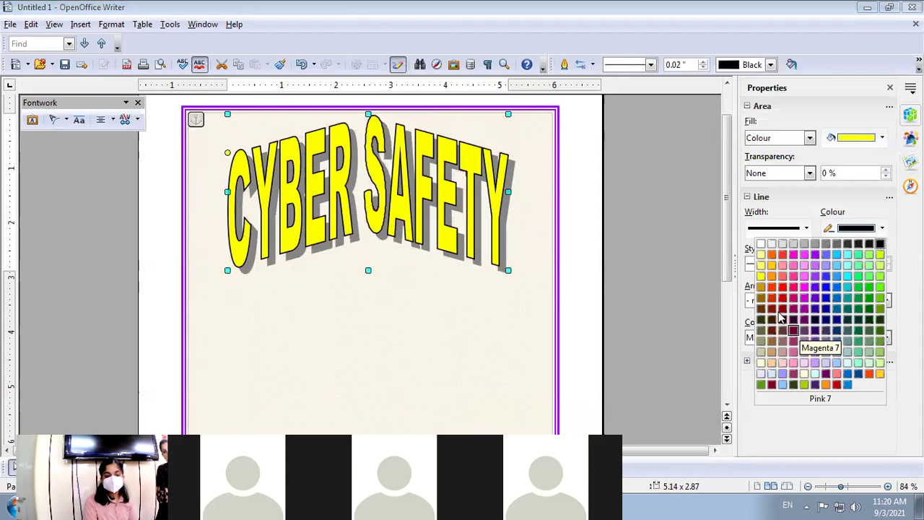
pyautogui.click(781, 317)
# - Fill the CYBER SAFETY title letters with a pale pink colour
pyautogui.click(882, 139)
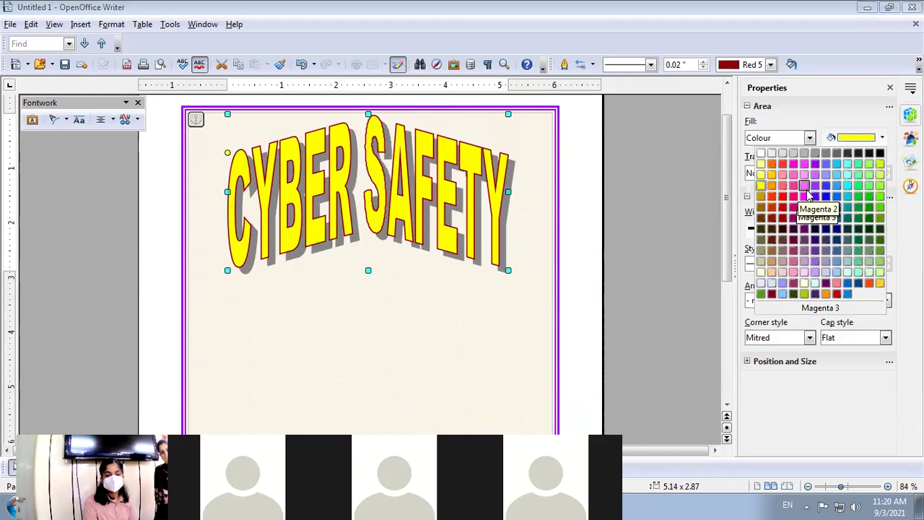
pyautogui.click(807, 176)
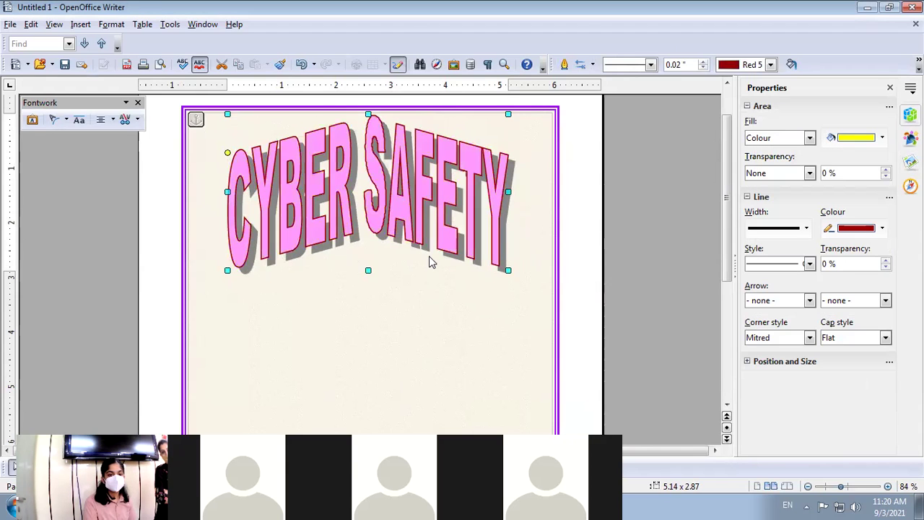
pyautogui.click(882, 138)
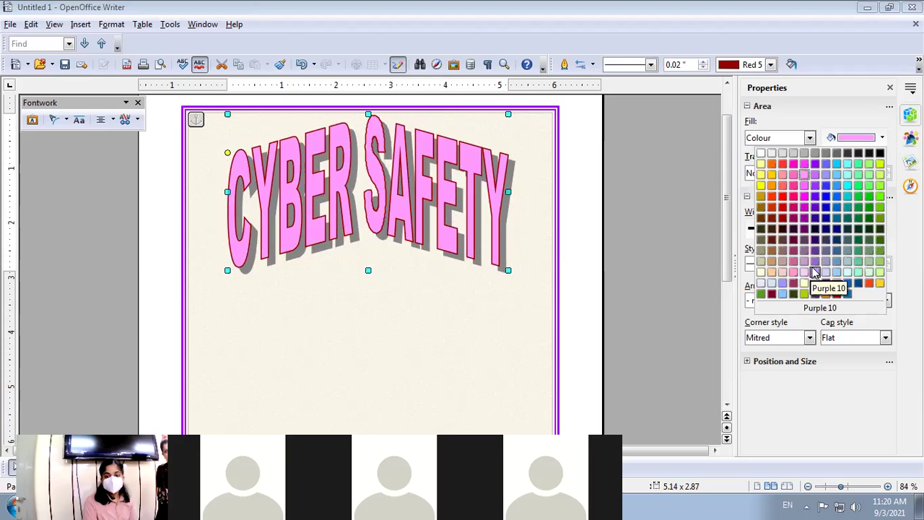
pyautogui.click(805, 272)
pyautogui.click(492, 309)
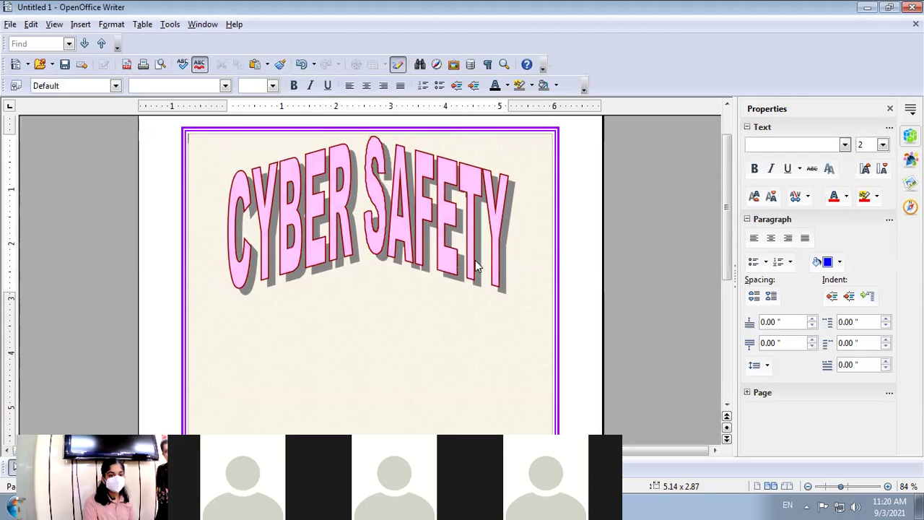
# - Insert the cloud, phone and RSS picture from the Gallery's Computers theme below the title, using page wrap
pyautogui.click(911, 183)
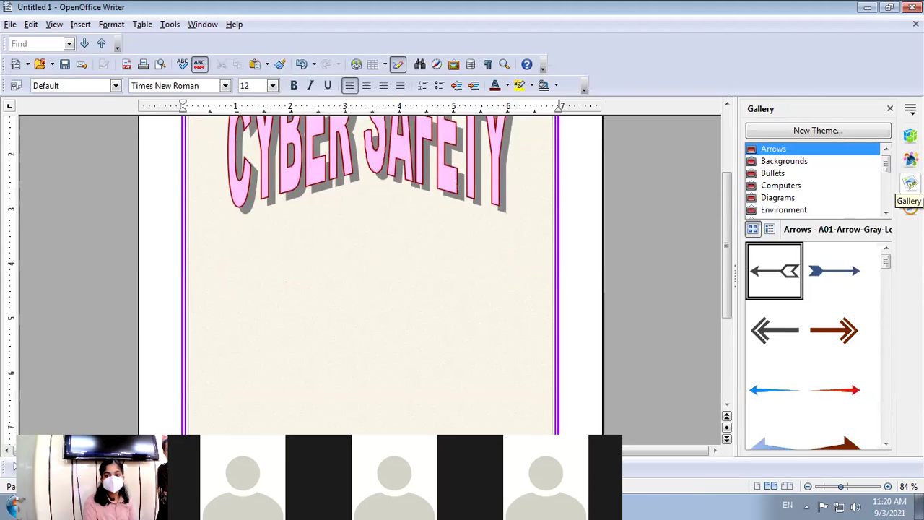
pyautogui.scroll(-2, 823, 181)
pyautogui.scroll(2, 819, 193)
pyautogui.click(805, 188)
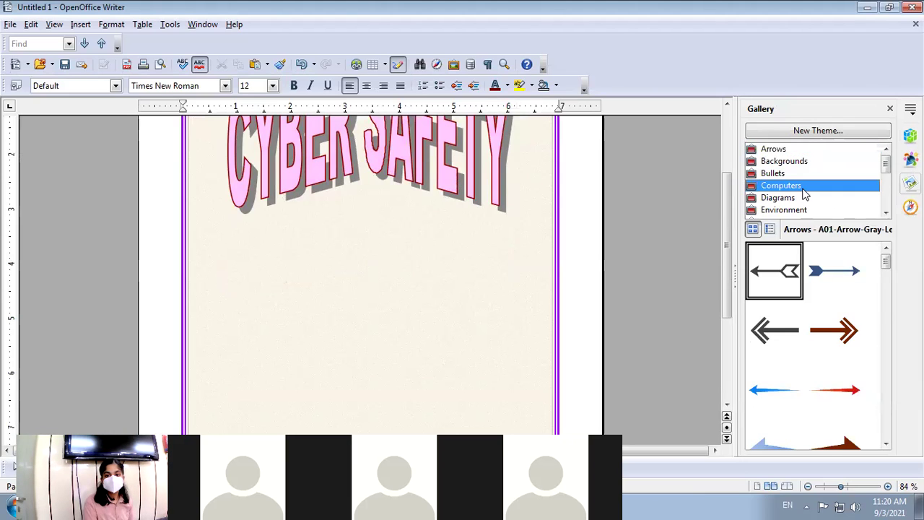
pyautogui.scroll(-3, 831, 337)
pyautogui.scroll(5, 831, 337)
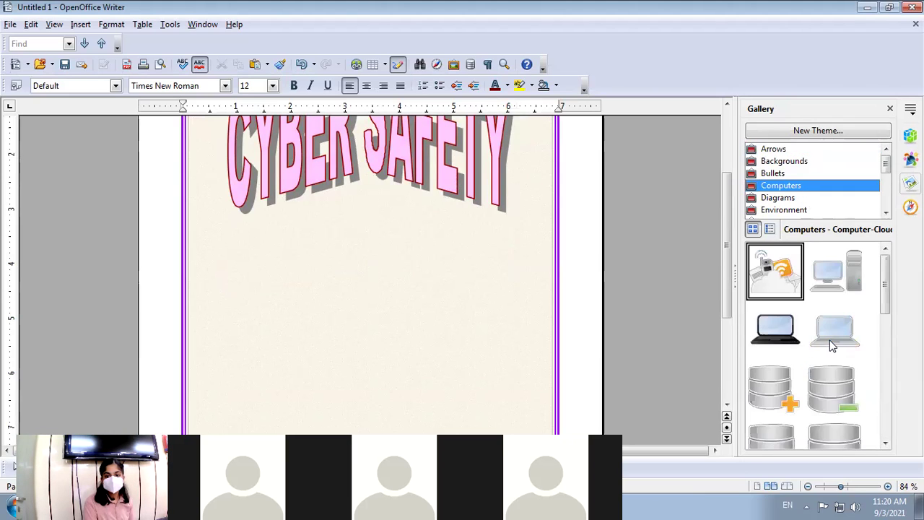
pyautogui.click(835, 289)
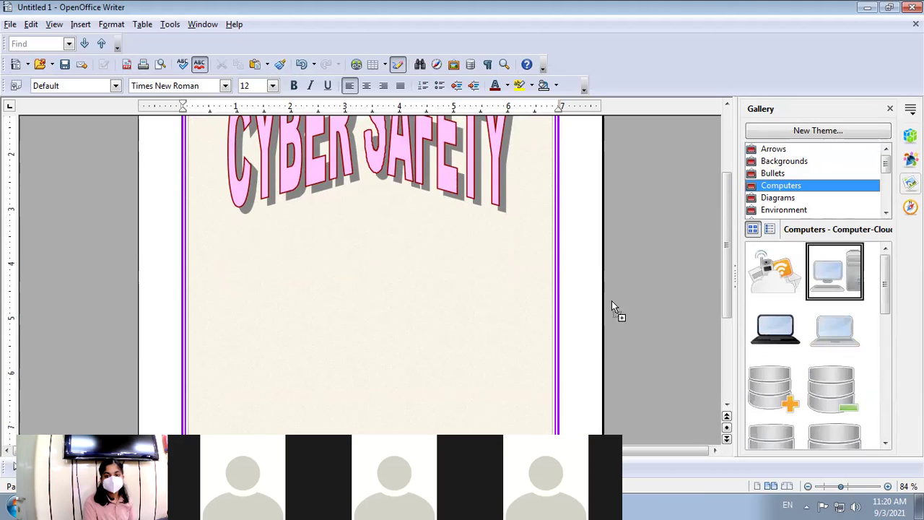
pyautogui.moveTo(785, 281); pyautogui.dragTo(356, 273)
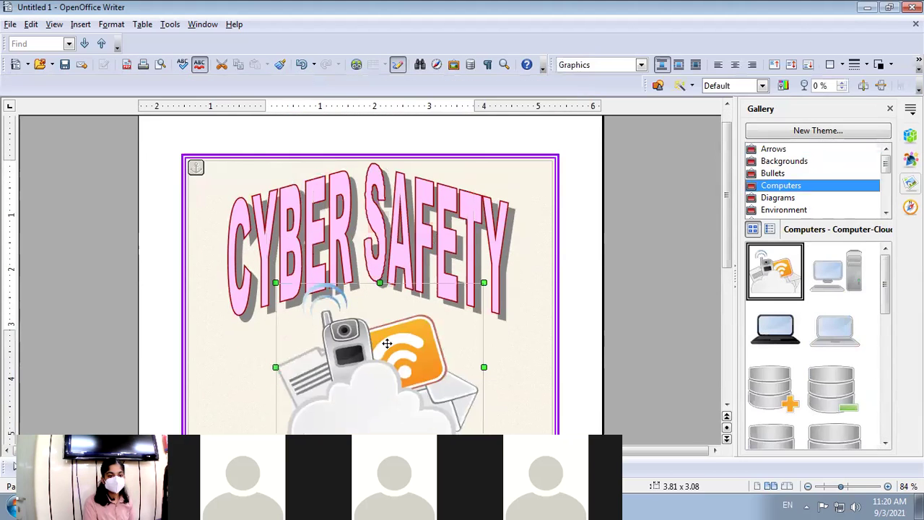
pyautogui.scroll(-3, 373, 304)
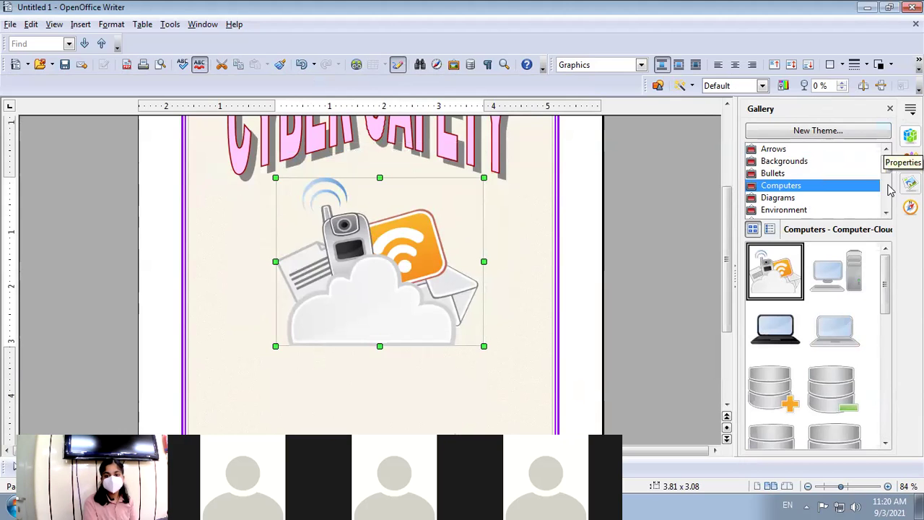
pyautogui.click(910, 136)
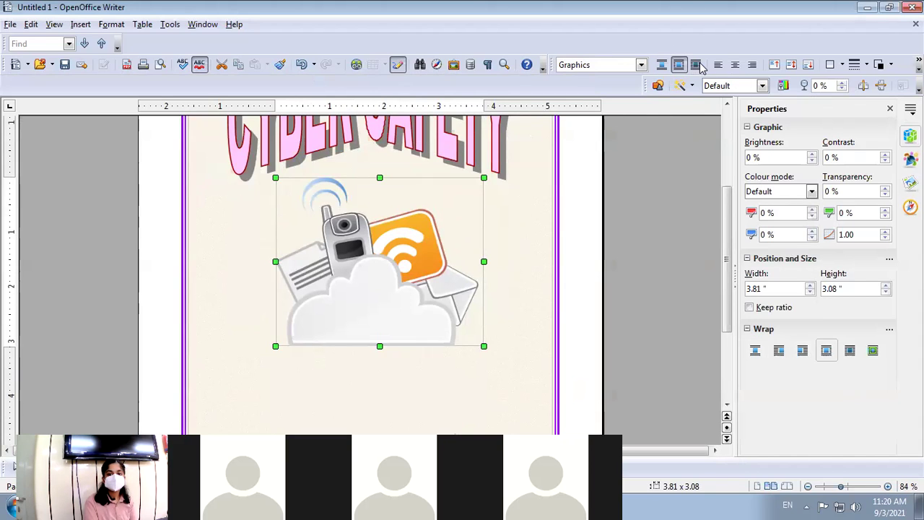
# - Move the cloud picture slightly lower and frame it with a thicker solid border in Pink 8
pyautogui.click(894, 65)
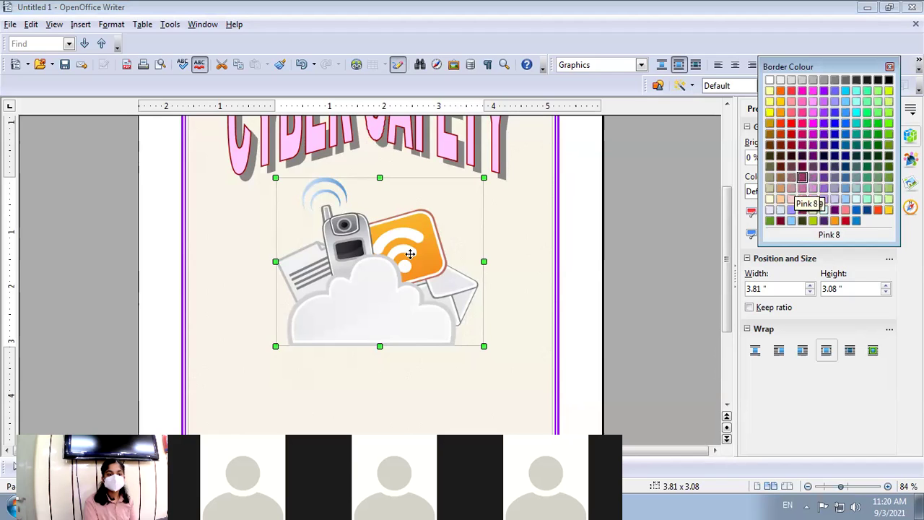
pyautogui.click(387, 260)
pyautogui.moveTo(390, 254); pyautogui.dragTo(394, 264)
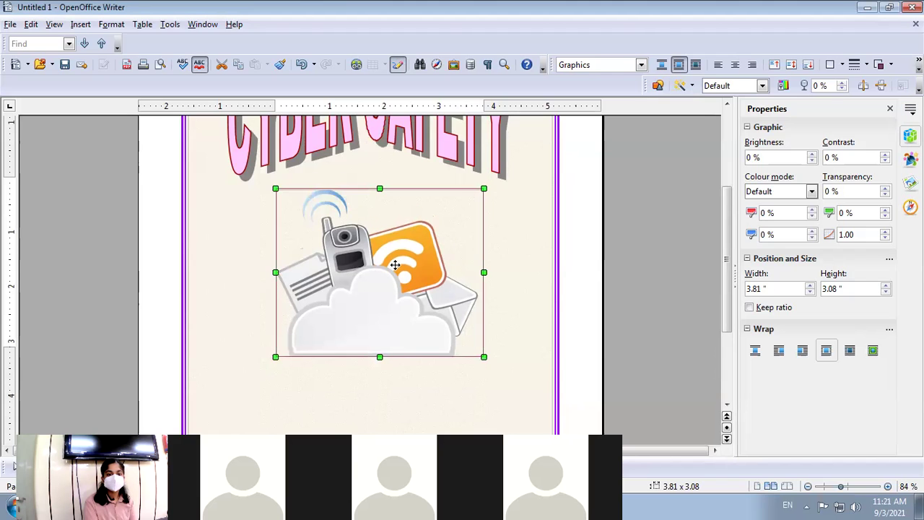
pyautogui.click(866, 65)
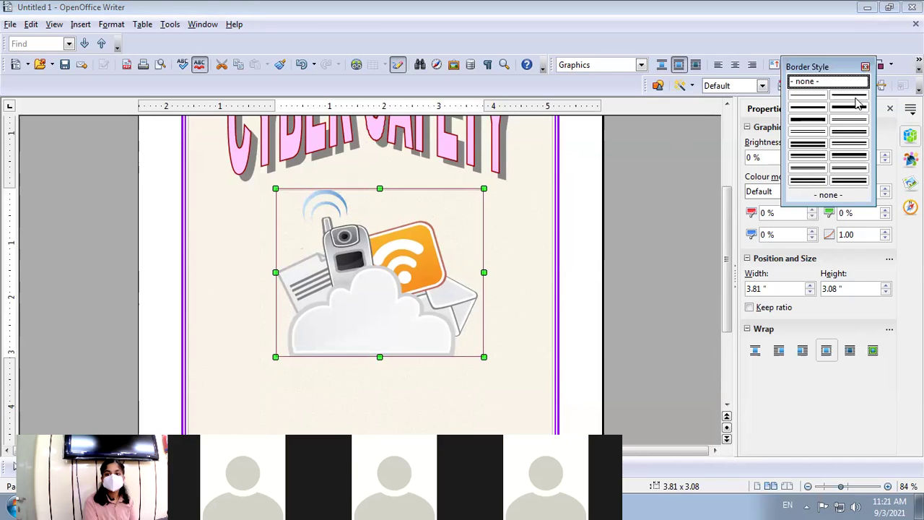
pyautogui.click(814, 113)
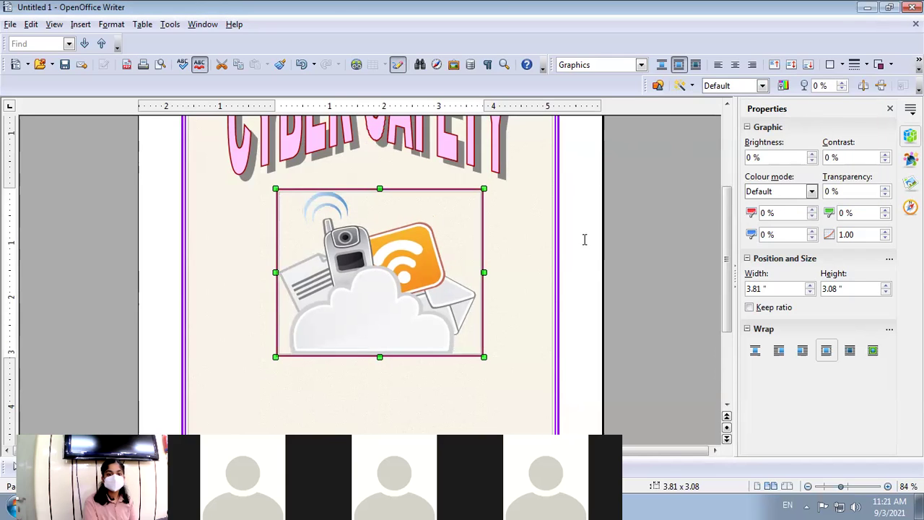
# - Review the poster from top to bottom and zoom out to 39 % to examine the whole page
pyautogui.scroll(-2, 578, 251)
pyautogui.scroll(6, 512, 266)
pyautogui.click(524, 288)
pyautogui.scroll(-4, 524, 288)
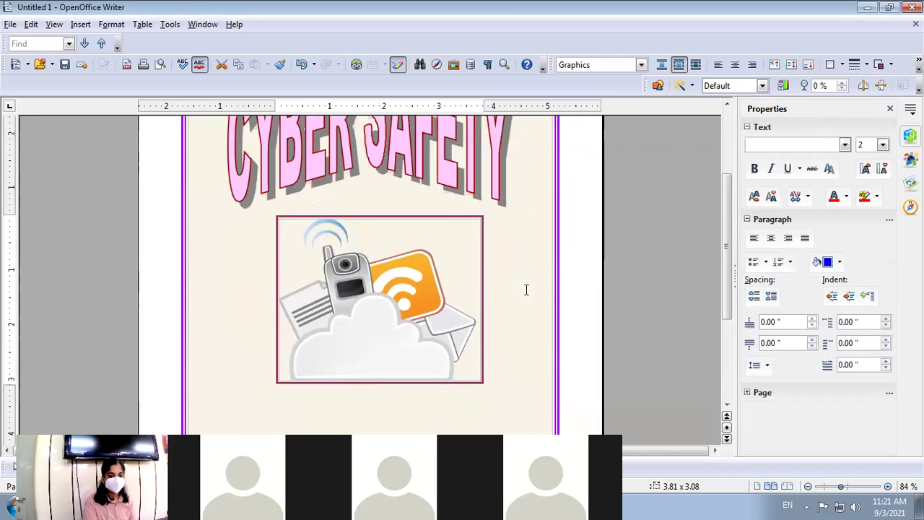
pyautogui.scroll(-5, 522, 264)
pyautogui.scroll(8, 173, 245)
pyautogui.click(212, 221)
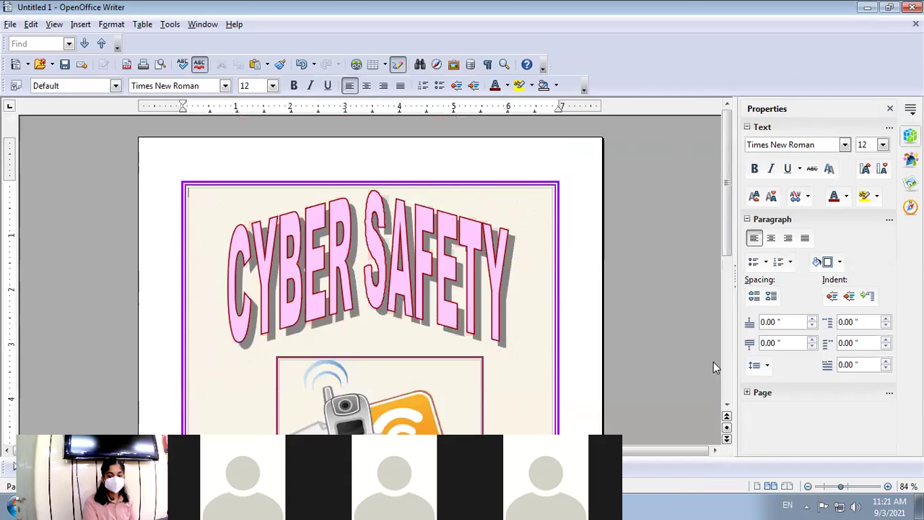
pyautogui.click(809, 487)
pyautogui.click(808, 487)
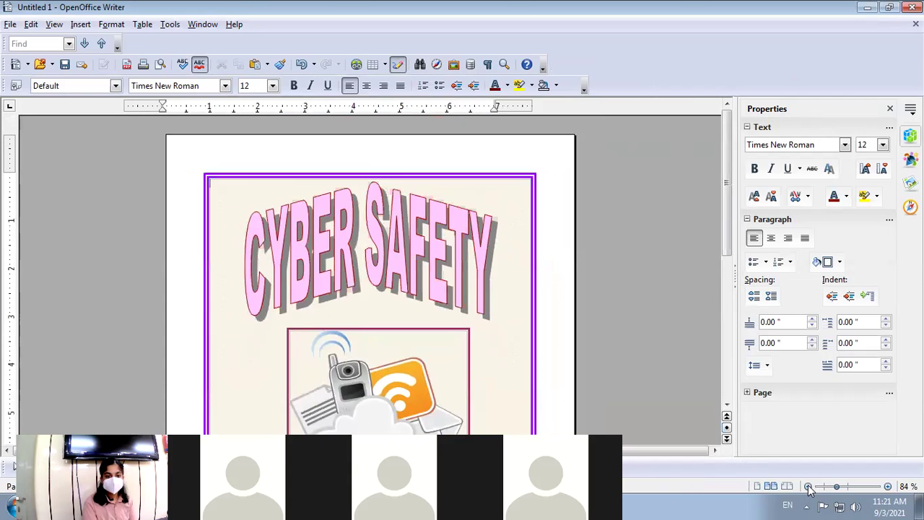
pyautogui.click(809, 487)
pyautogui.click(808, 487)
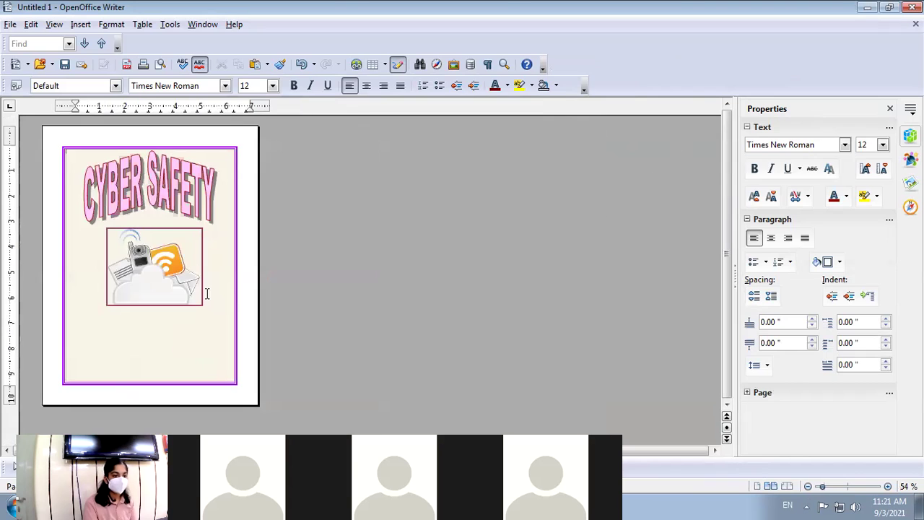
pyautogui.click(158, 256)
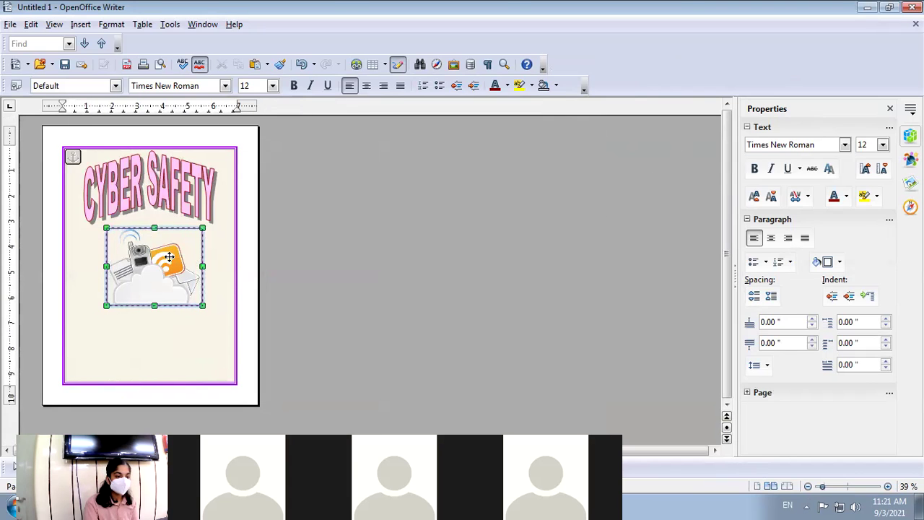
pyautogui.click(215, 297)
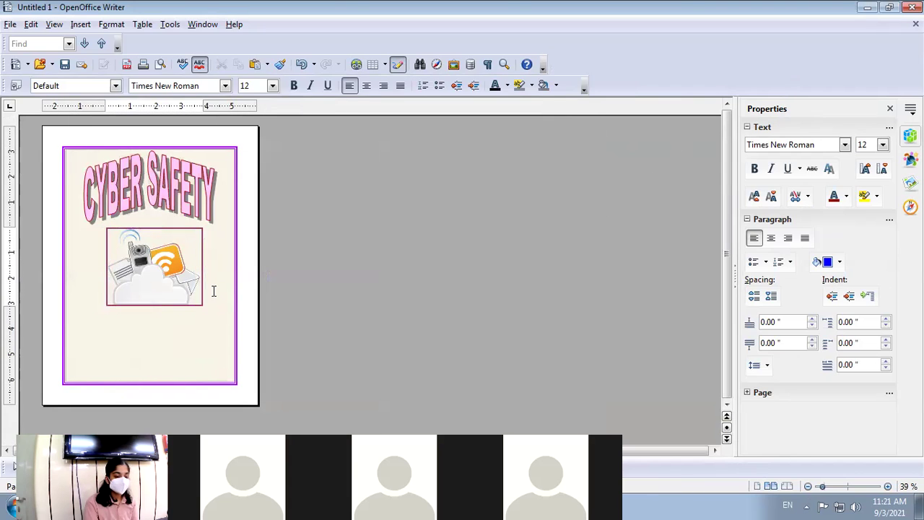
pyautogui.click(214, 292)
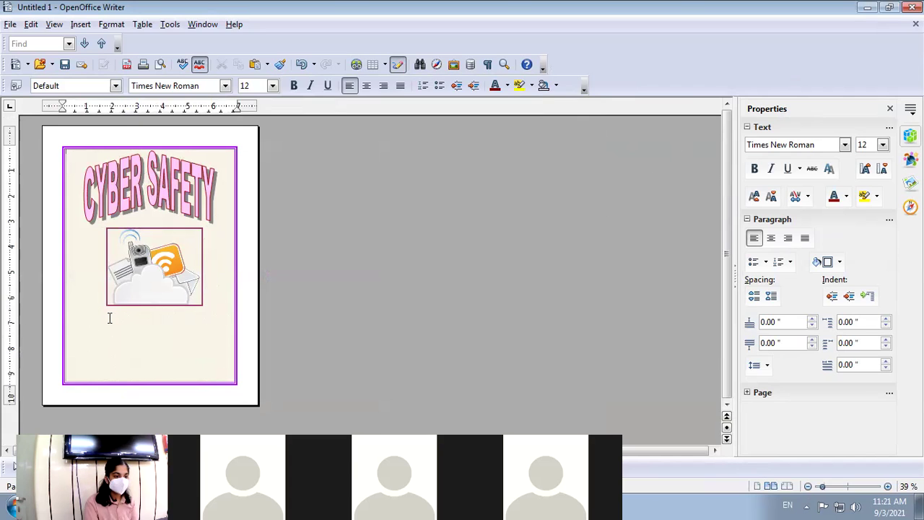
pyautogui.click(227, 217)
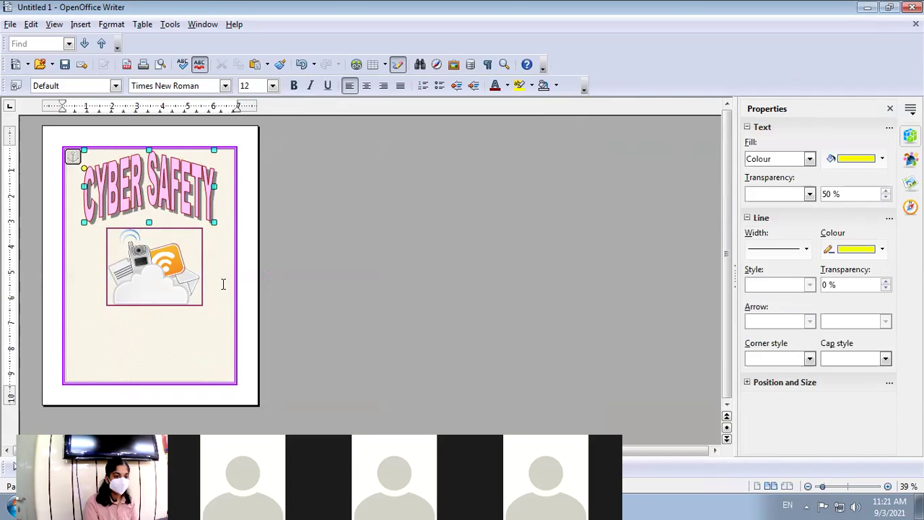
pyautogui.click(204, 270)
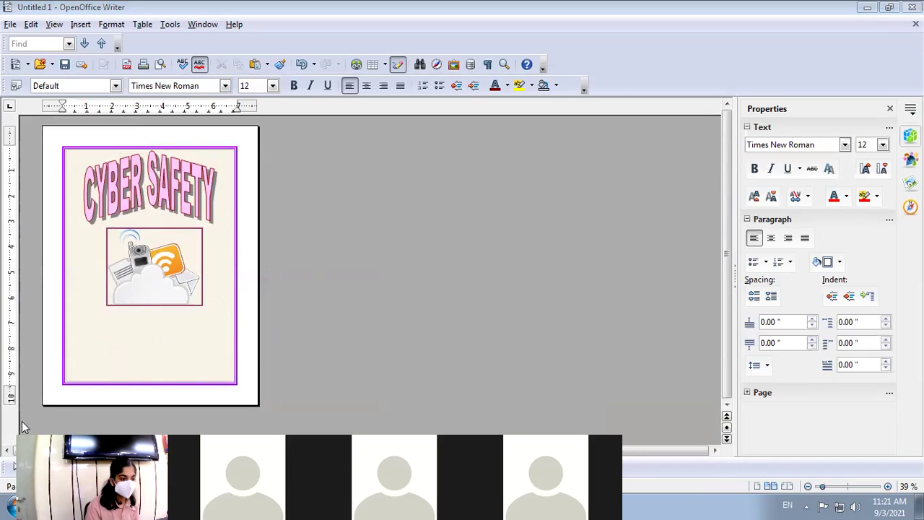
pyautogui.click(156, 264)
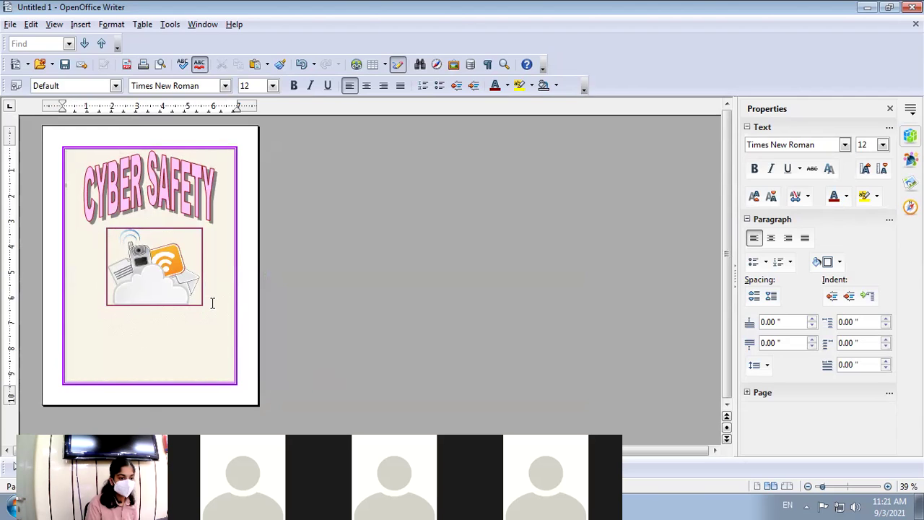
pyautogui.click(167, 167)
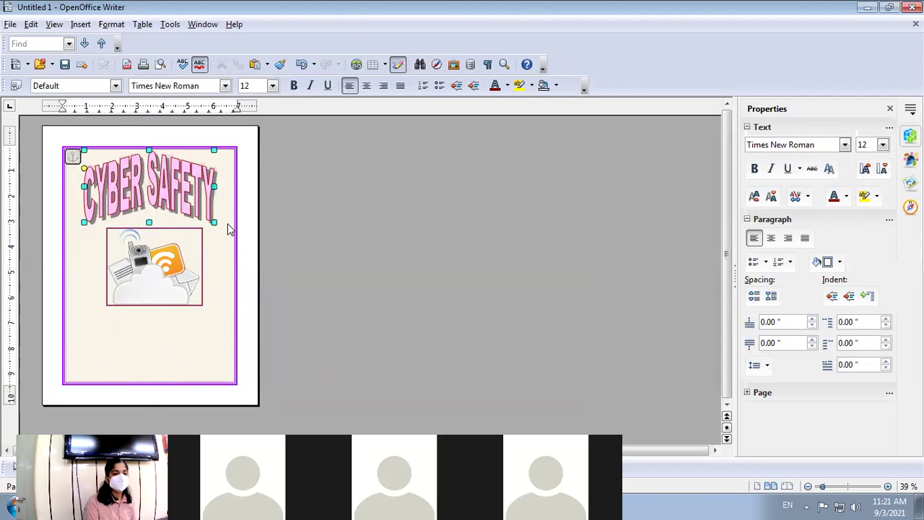
pyautogui.click(78, 277)
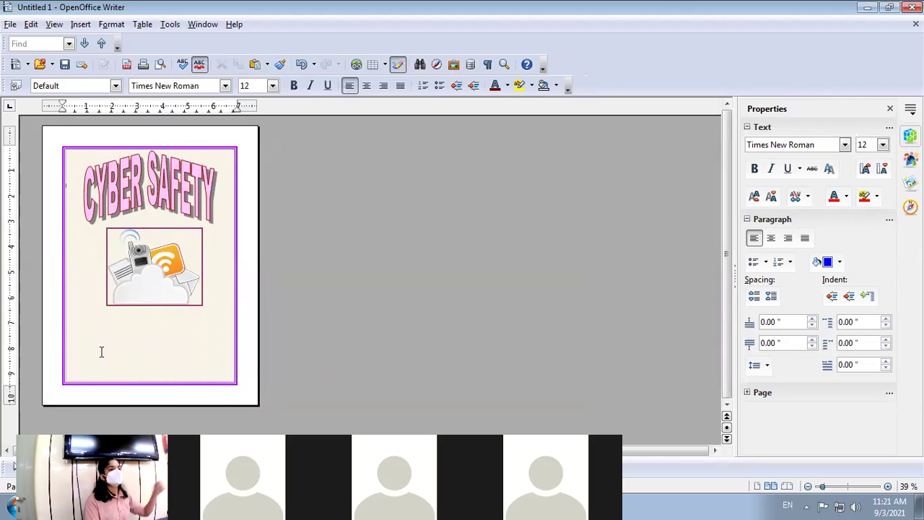
pyautogui.click(888, 486)
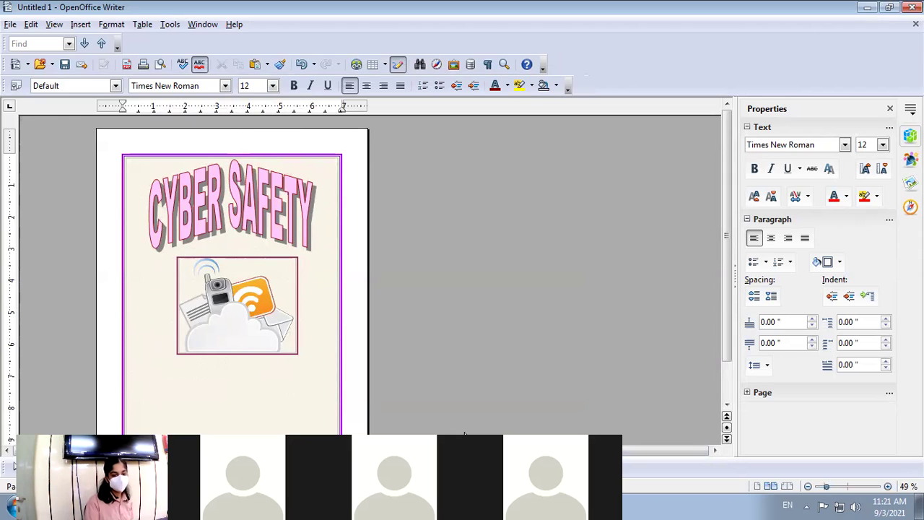
pyautogui.click(232, 325)
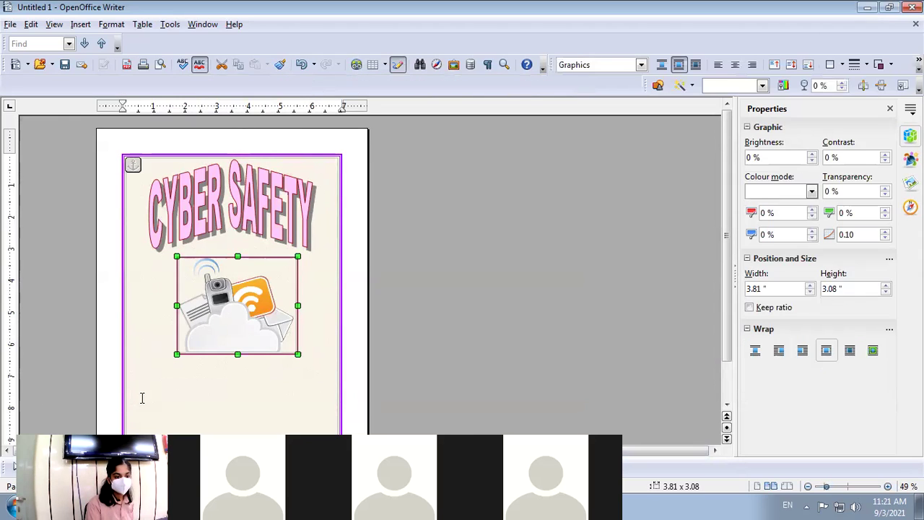
pyautogui.click(244, 402)
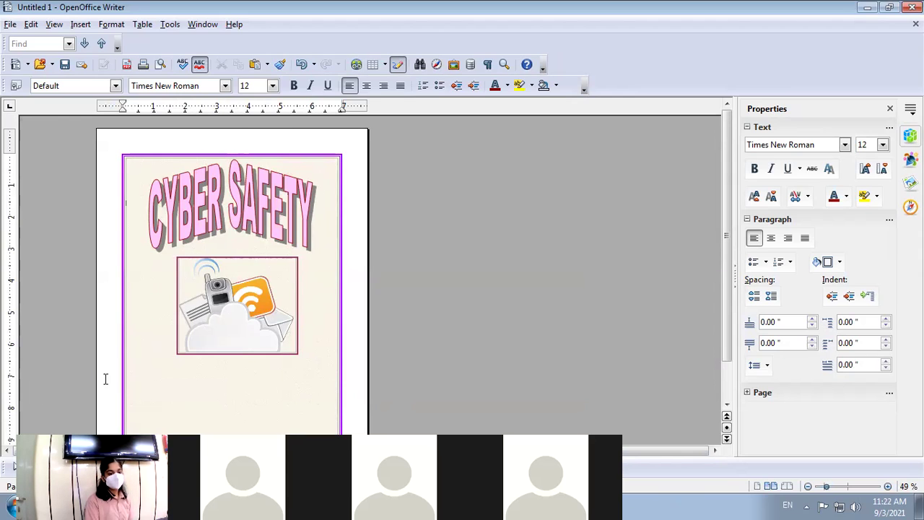
pyautogui.write('qqqq')
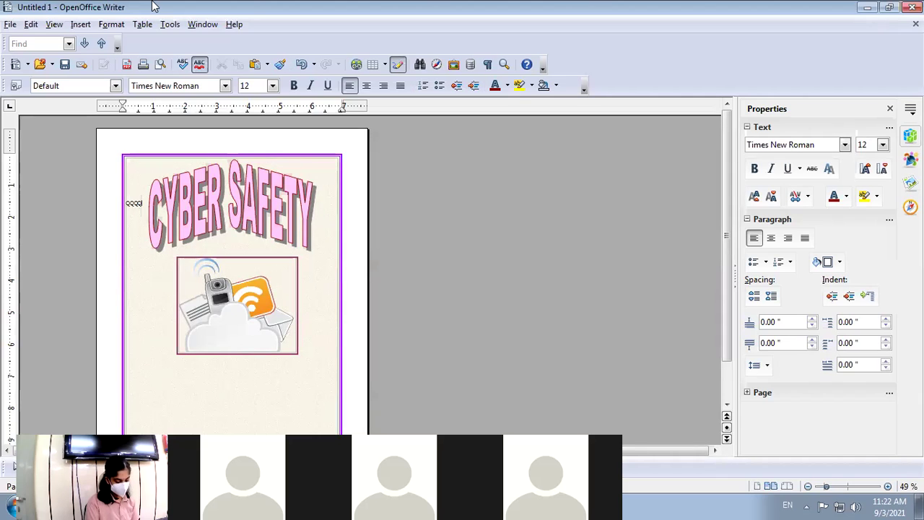
pyautogui.doubleClick(134, 203)
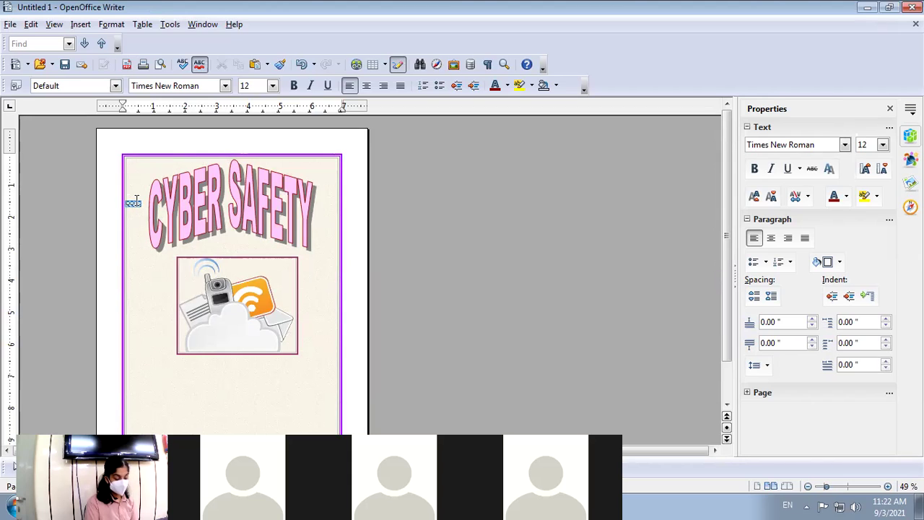
pyautogui.press('Delete')
# - Start a slogan below the framed cloud picture with the words "Keep your"
pyautogui.click(183, 386)
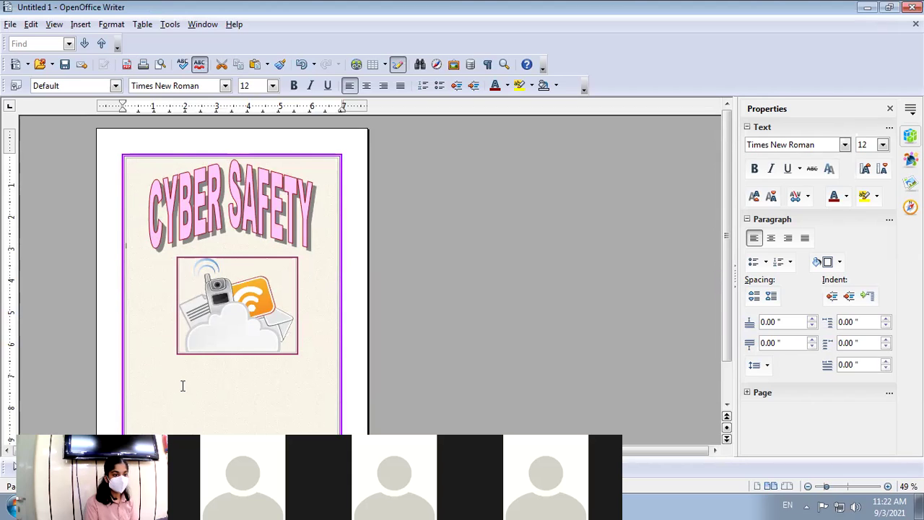
pyautogui.click(178, 384)
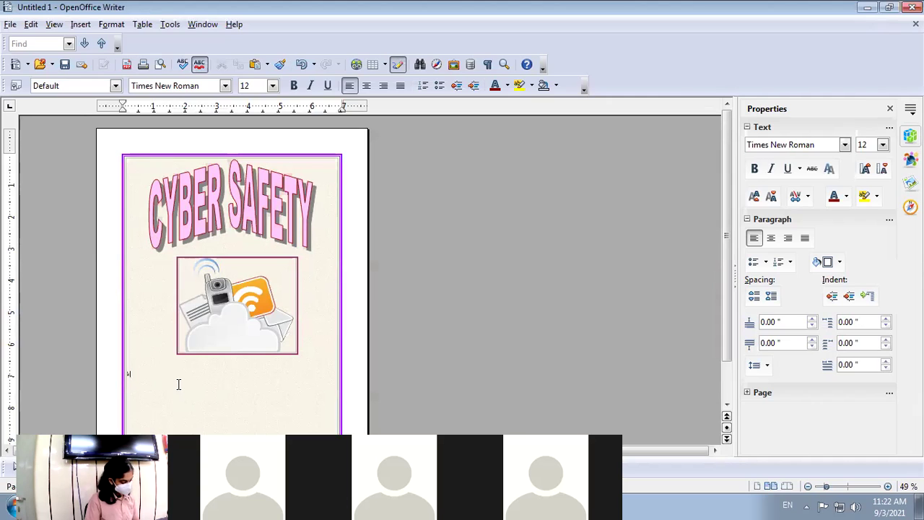
pyautogui.write('Keep you')
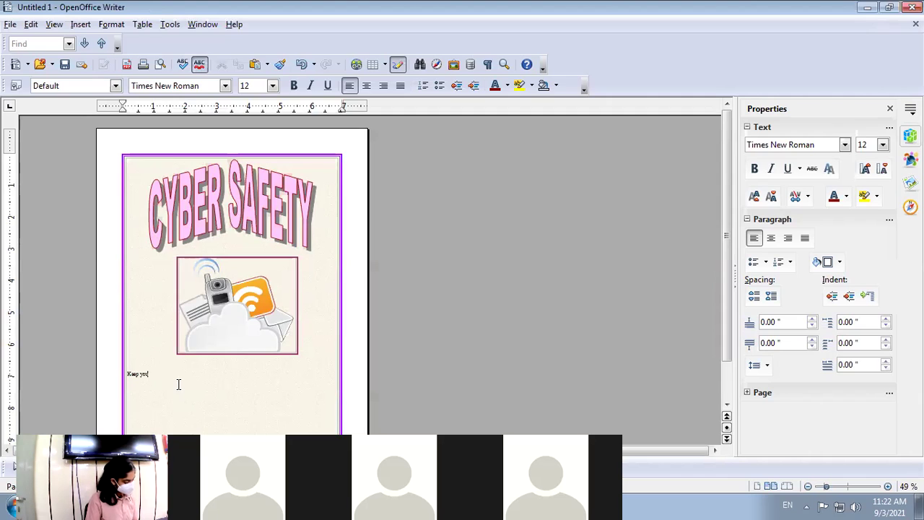
pyautogui.press('BackSpace')
pyautogui.press('BackSpace')
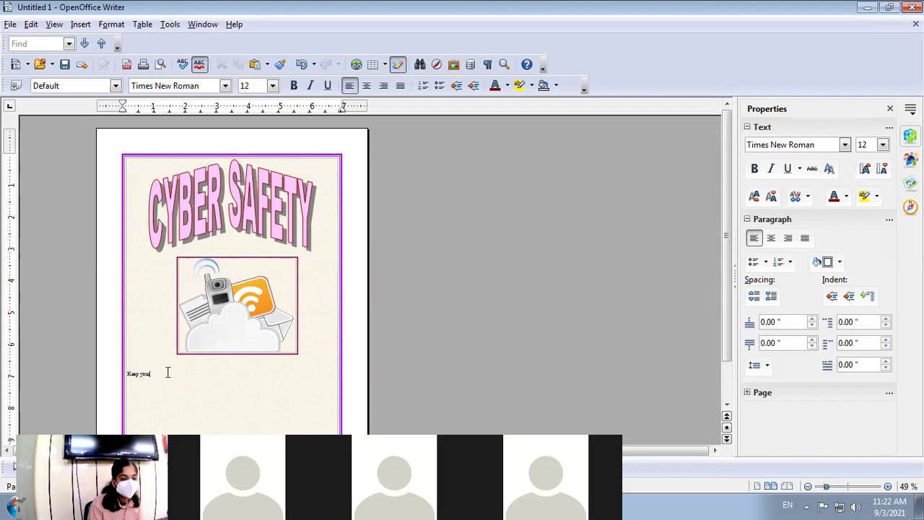
# - Enlarge the "Keep your" text to font size 26
pyautogui.moveTo(128, 373); pyautogui.dragTo(153, 374)
pyautogui.click(866, 168)
pyautogui.click(867, 168)
pyautogui.click(866, 168)
pyautogui.click(866, 169)
pyautogui.click(867, 168)
pyautogui.click(867, 169)
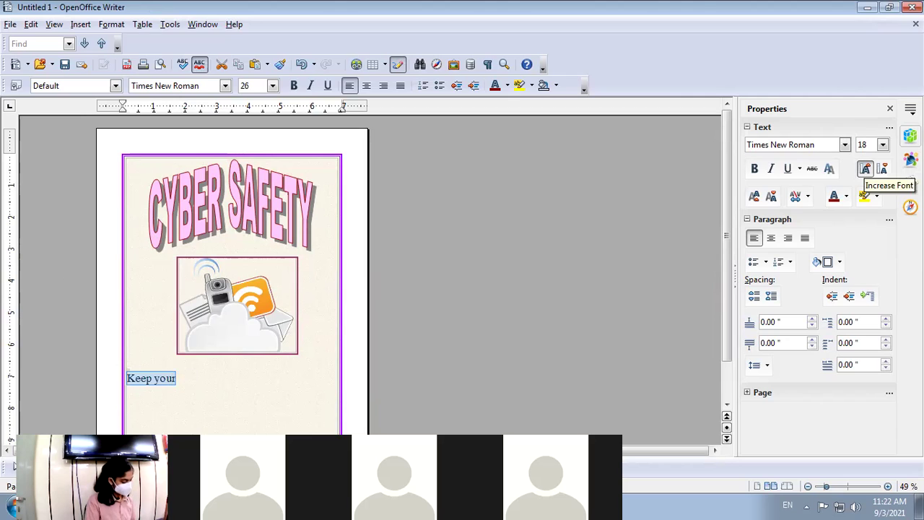
# - Continue the slogan after "Keep your" with "AND OTHER'S CONFEDENTIALITY"
pyautogui.click(176, 378)
pyautogui.write('AND O')
pyautogui.write('THER')
pyautogui.write("'S CONF")
pyautogui.write('EDEN')
pyautogui.write('T')
pyautogui.write('IALITY')
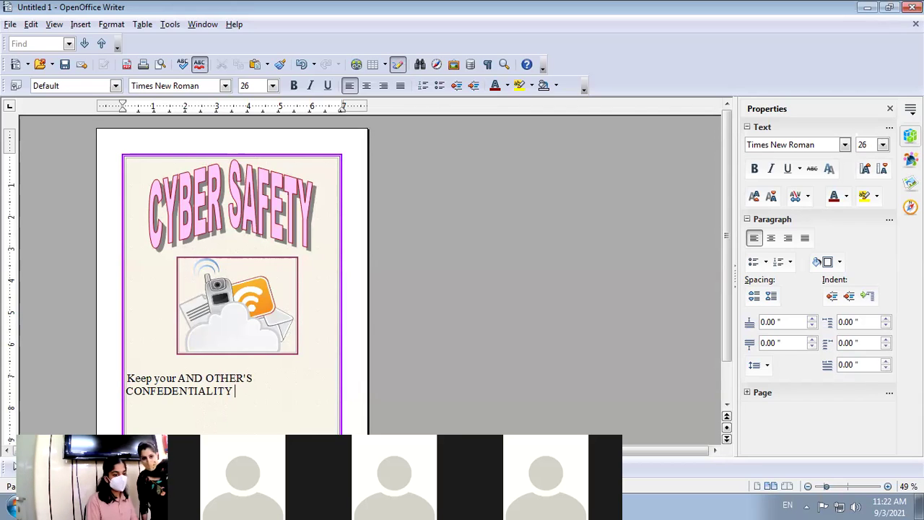
# - Correct the spelling of the slogan's last word to "CONFIDENTIALITY"
pyautogui.press('BackSpace')
pyautogui.press('BackSpace')
pyautogui.press('BackSpace')
pyautogui.press('BackSpace')
pyautogui.press('BackSpace')
pyautogui.press('BackSpace')
pyautogui.press('BackSpace')
pyautogui.press('BackSpace')
pyautogui.press('BackSpace')
pyautogui.press('BackSpace')
pyautogui.press('BackSpace')
pyautogui.press('BackSpace')
pyautogui.write('FIDIENT')
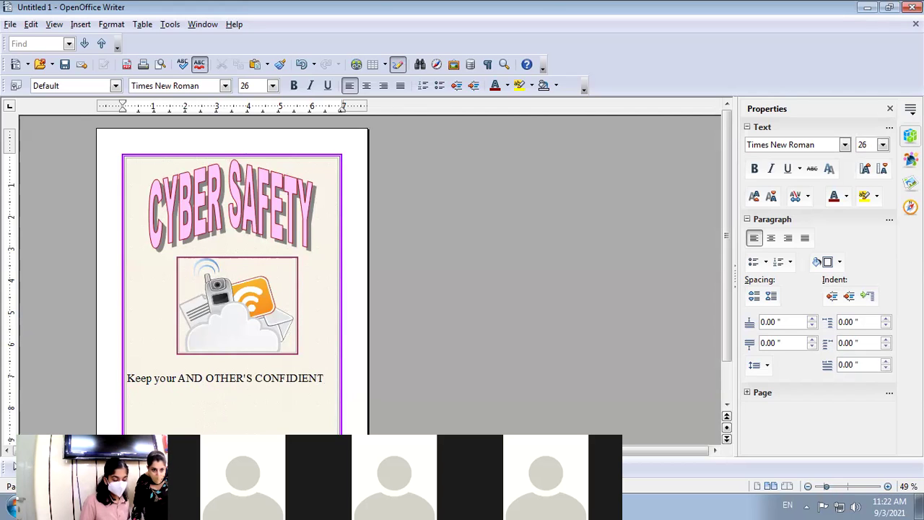
pyautogui.write('ALITY')
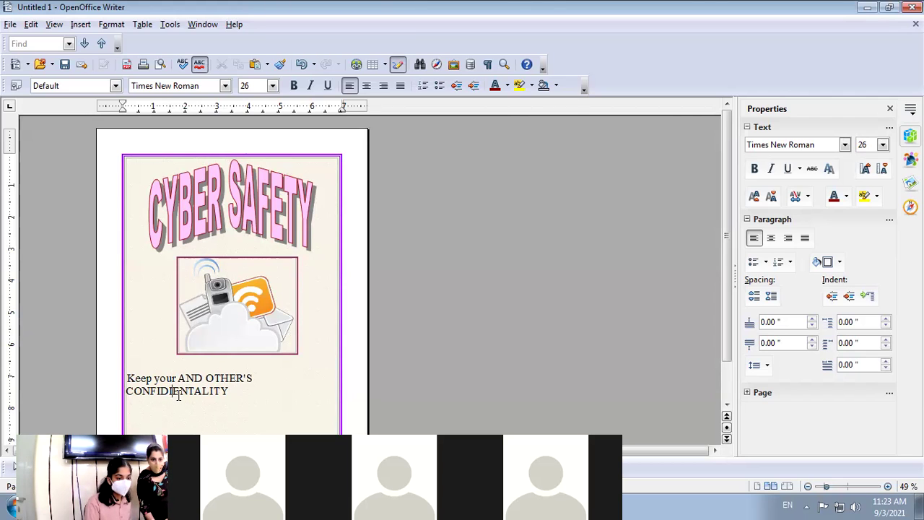
pyautogui.press('BackSpace')
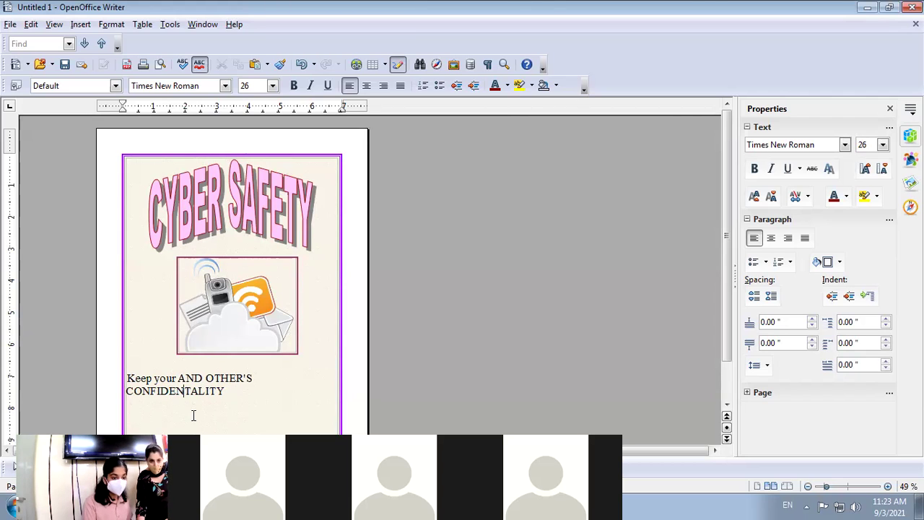
pyautogui.write('I')
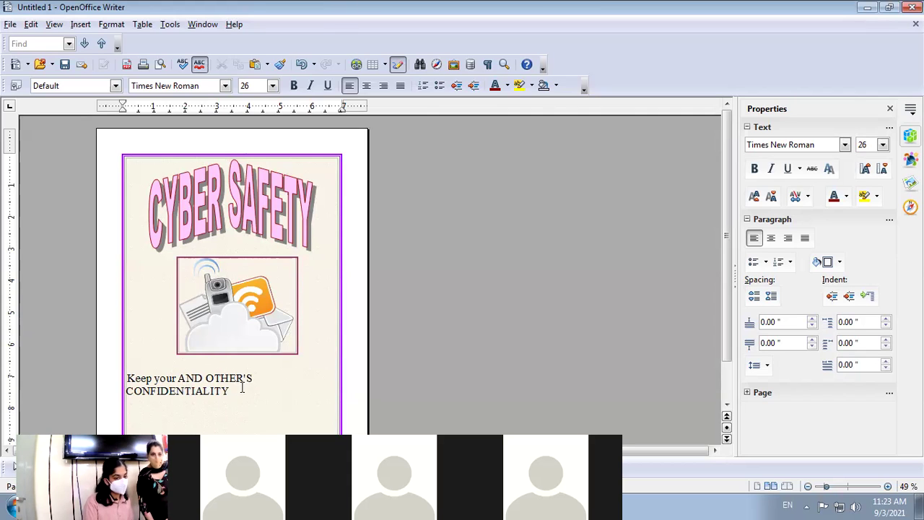
# - Change the case of "Keep your" in the slogan to uppercase
pyautogui.moveTo(177, 378); pyautogui.dragTo(127, 378)
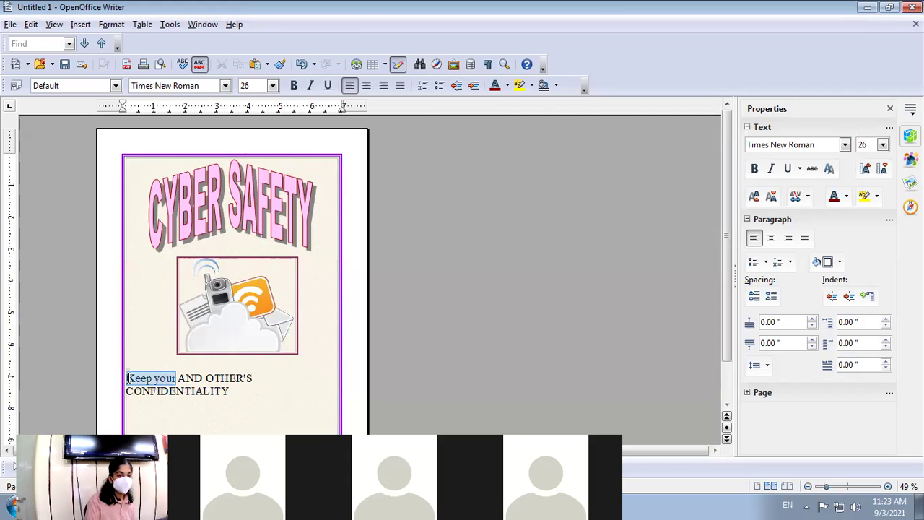
pyautogui.click(109, 26)
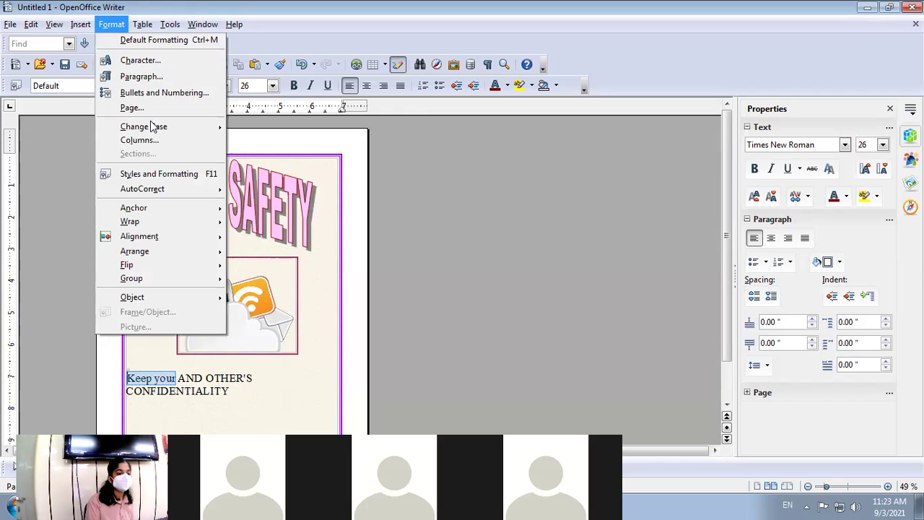
pyautogui.moveTo(153, 126)
pyautogui.click(271, 151)
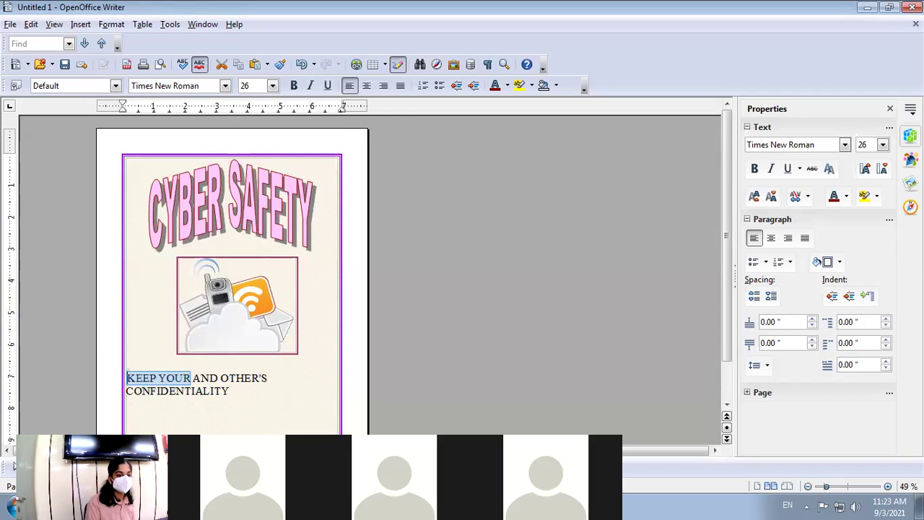
# - Add the word "SAFE" at the end of the slogan, after CONFIDENTIALITY
pyautogui.click(235, 394)
pyautogui.write('SA')
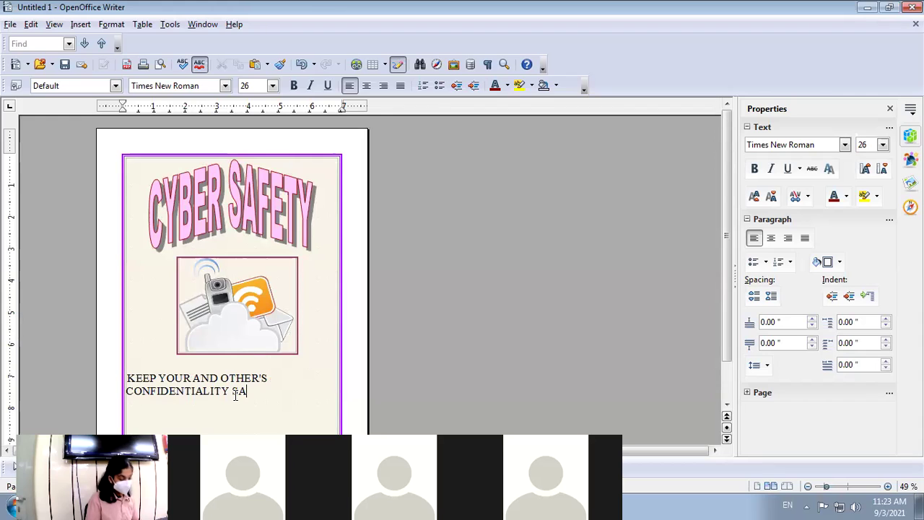
pyautogui.write('AFE')
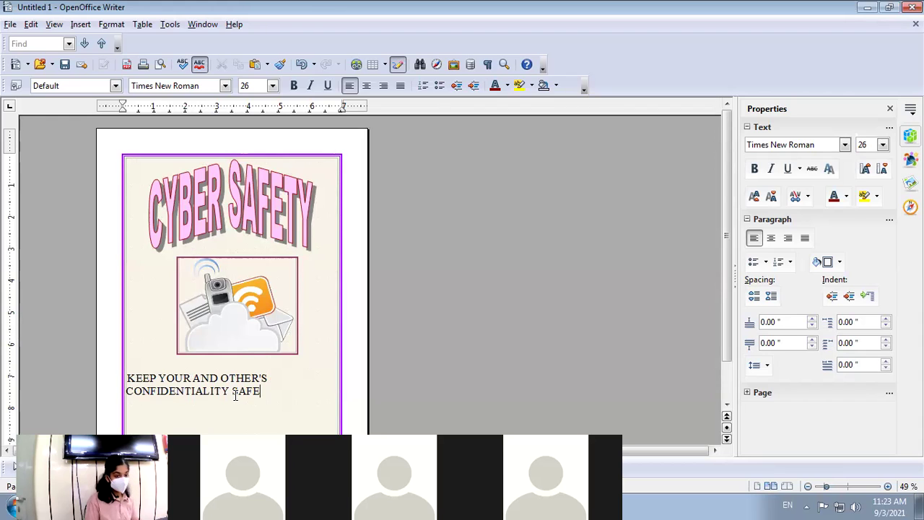
# - Centre the whole slogan paragraph below the picture
pyautogui.tripleClick(283, 397)
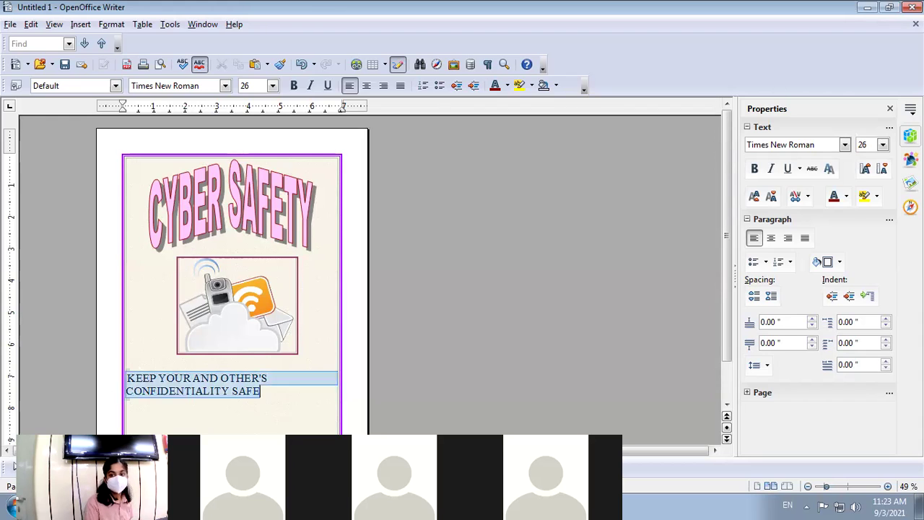
pyautogui.click(805, 239)
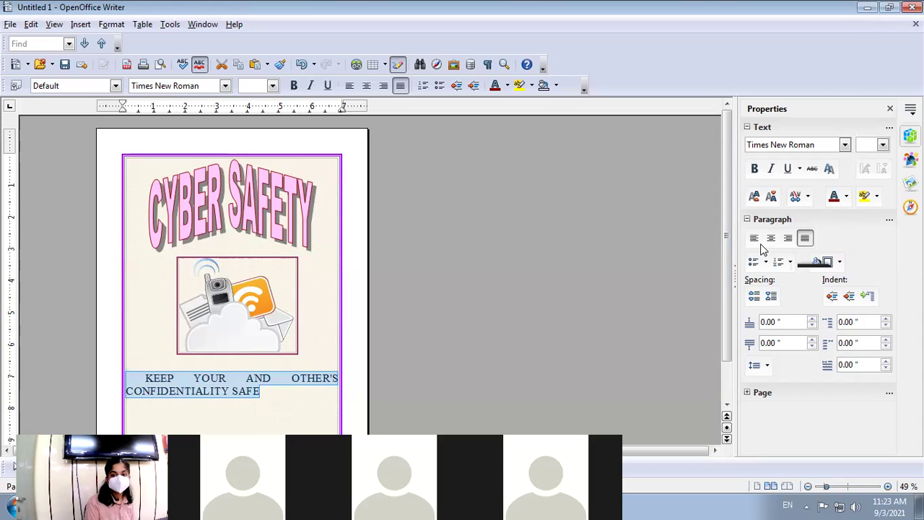
pyautogui.click(366, 85)
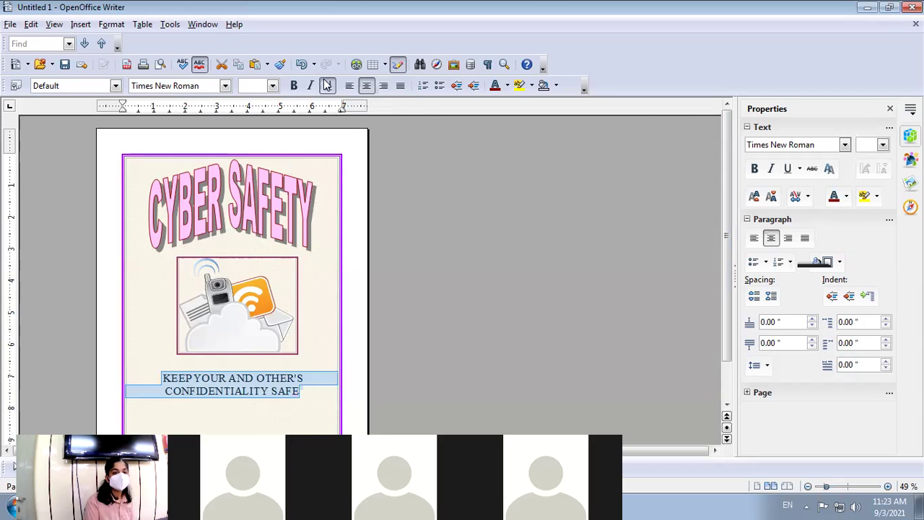
# - Make the slogan text bold and set its font colour to light magenta
pyautogui.click(294, 85)
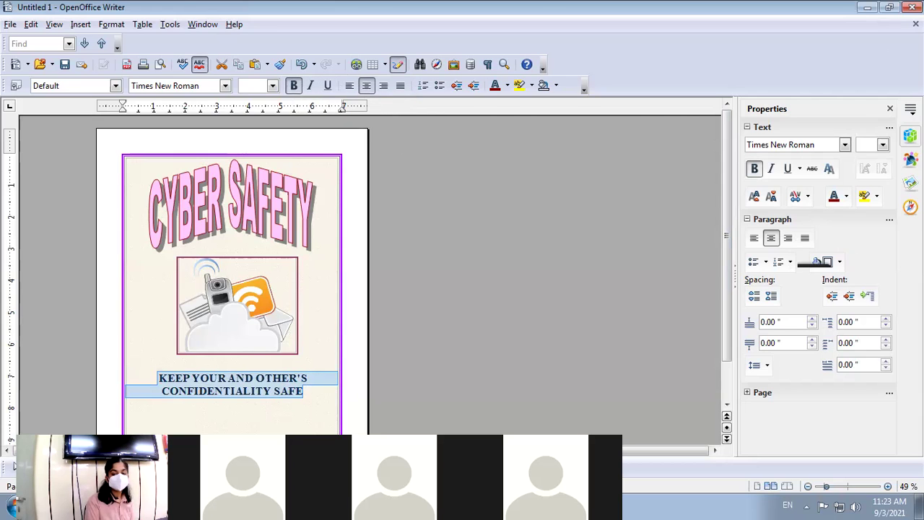
pyautogui.click(848, 196)
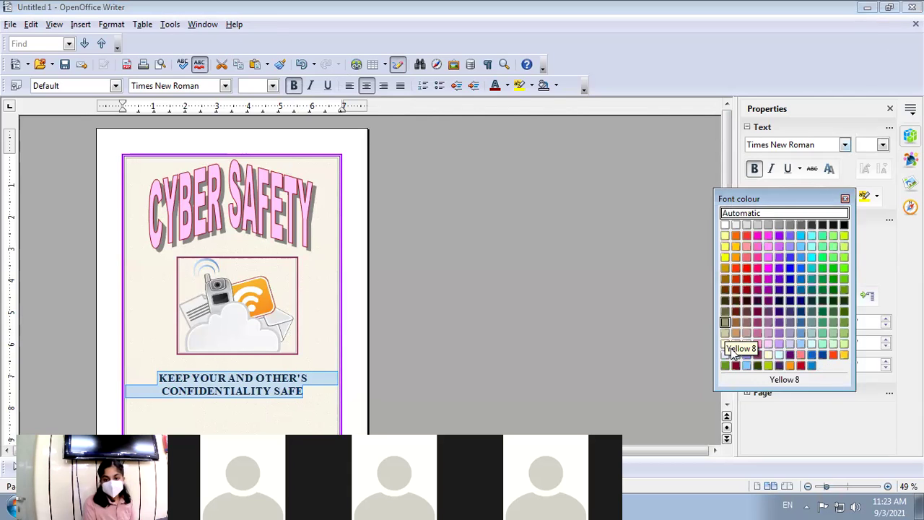
pyautogui.click(768, 246)
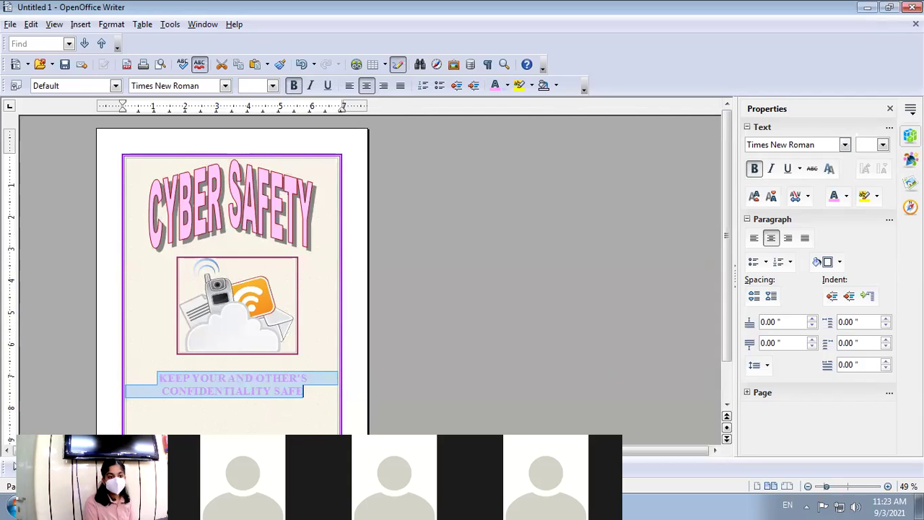
# - Try a light blue highlight behind the slogan text
pyautogui.click(877, 199)
pyautogui.click(759, 229)
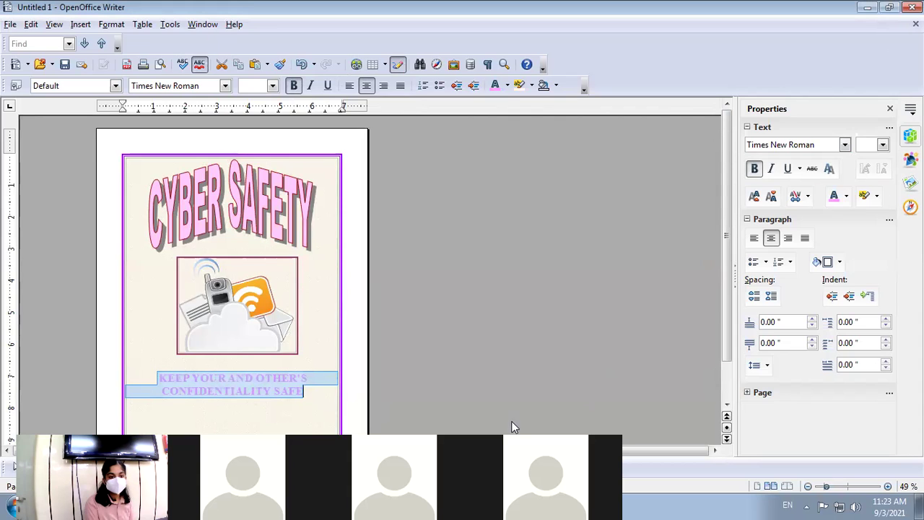
pyautogui.click(878, 200)
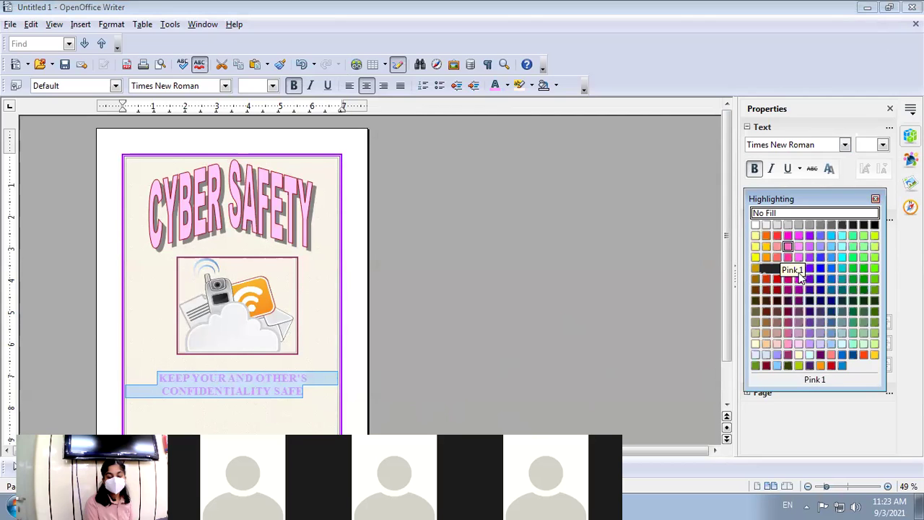
pyautogui.click(755, 365)
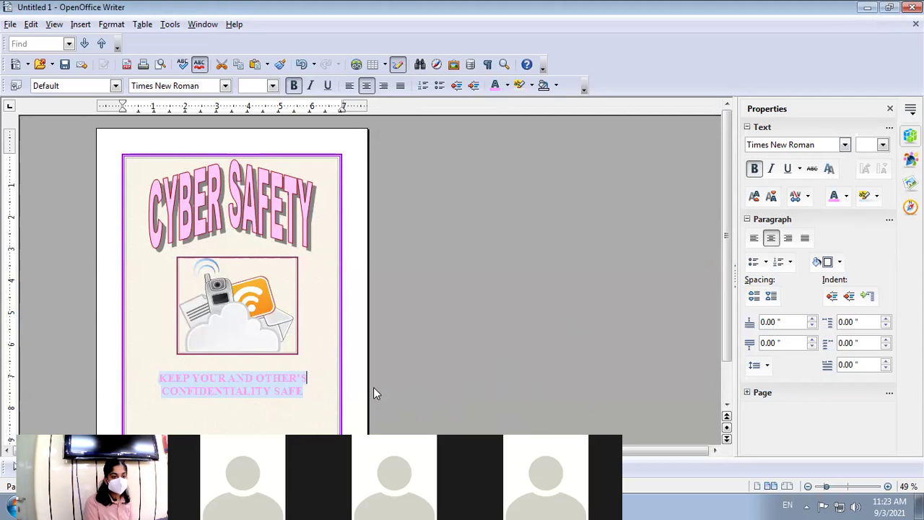
pyautogui.scroll(-1, 311, 355)
pyautogui.moveTo(307, 358); pyautogui.dragTo(163, 343)
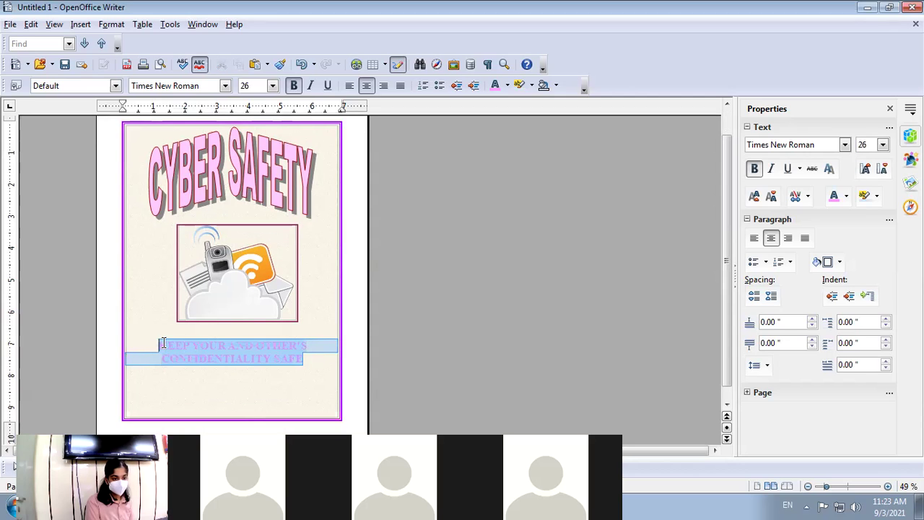
pyautogui.click(877, 196)
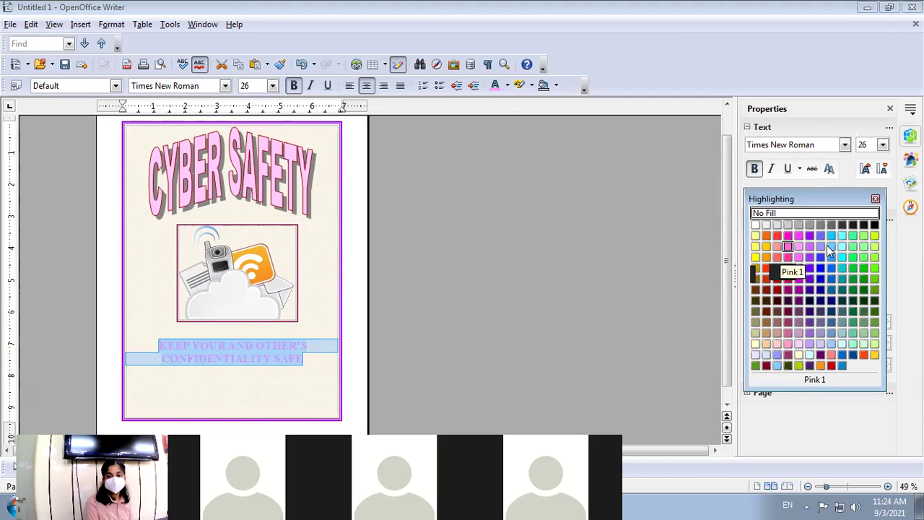
# - Highlight both lines of the slogan text in a muted dark pink
pyautogui.moveTo(331, 393); pyautogui.dragTo(155, 340)
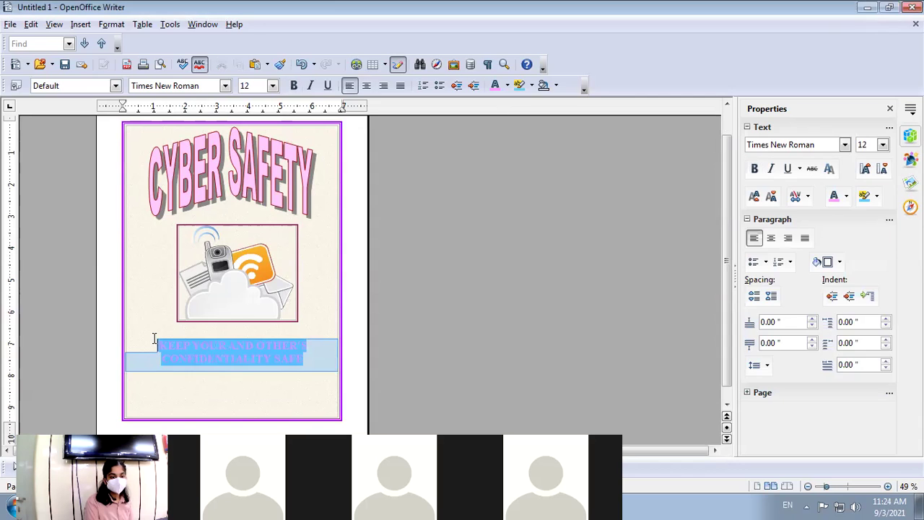
pyautogui.click(878, 195)
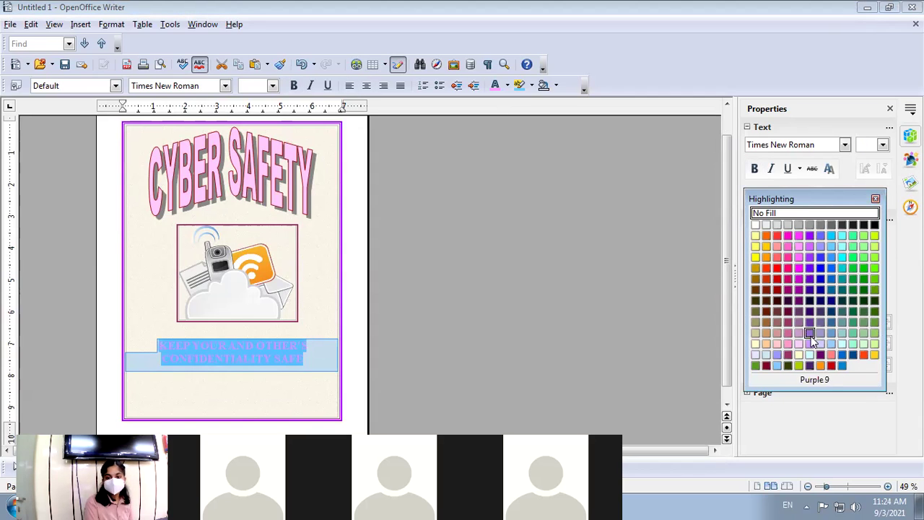
pyautogui.click(789, 322)
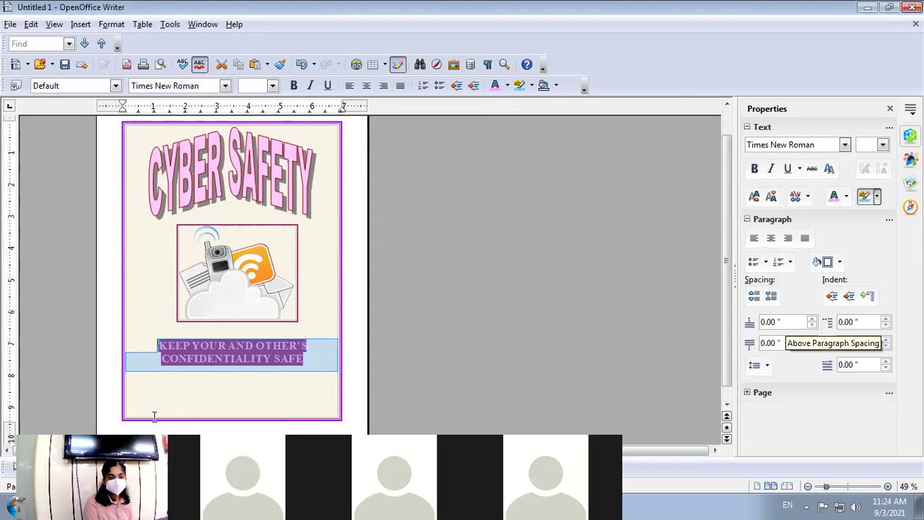
# - Insert 'S after the word YOUR in the first line of the slogan
pyautogui.click(199, 387)
pyautogui.click(228, 345)
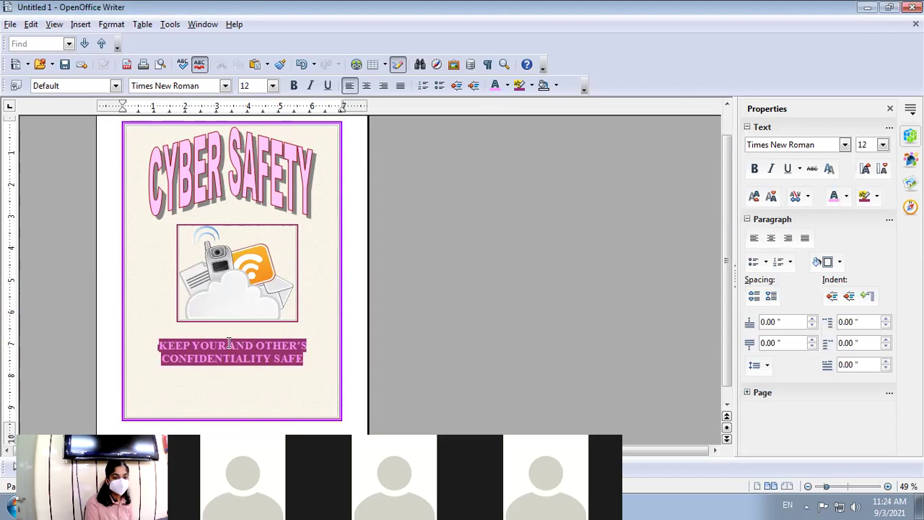
pyautogui.write("'S")
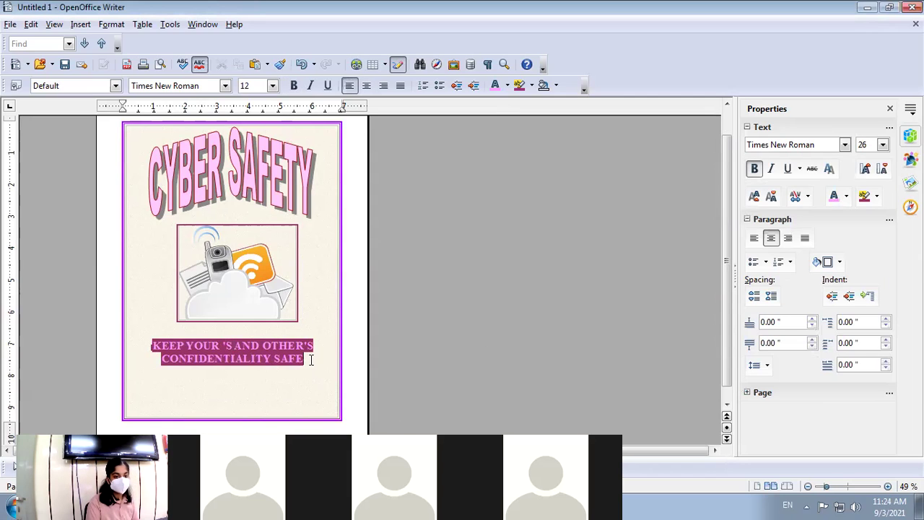
# - Add a second slogan below the first, reading SPREAD AWARENESS ABOUT IMPORTANCE OF CYBER SAFETY
pyautogui.scroll(1, 307, 357)
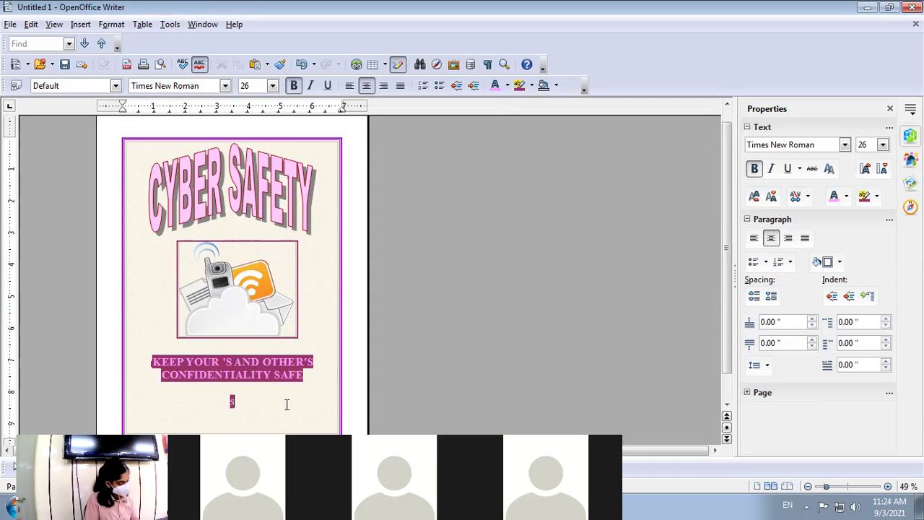
pyautogui.write('SPREAD AWARENESS')
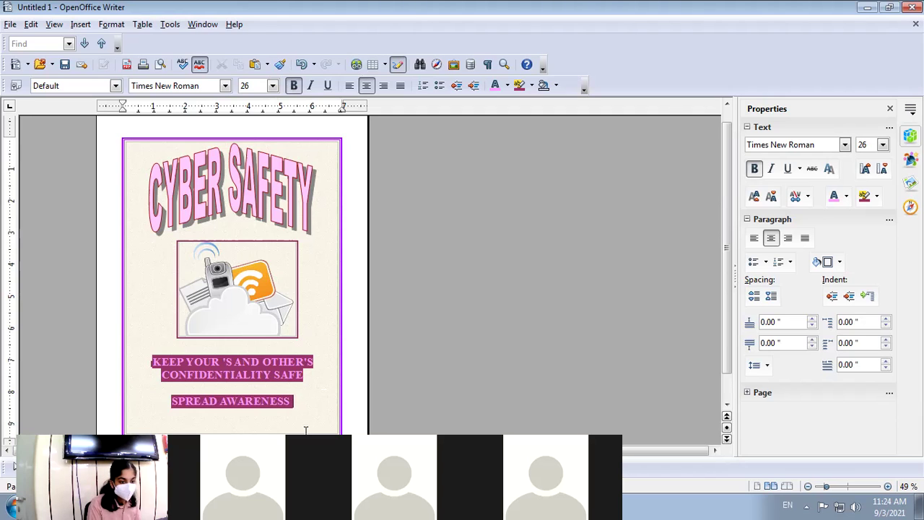
pyautogui.write('ABOU')
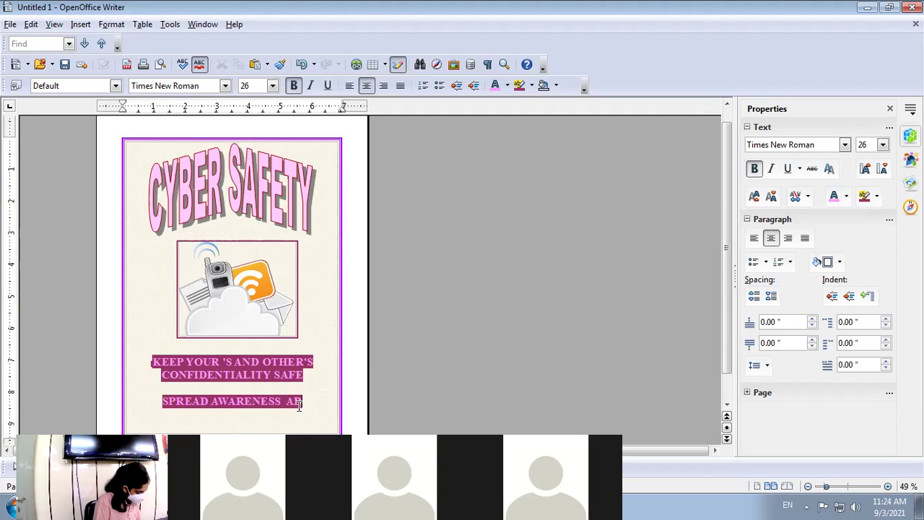
pyautogui.write('T I')
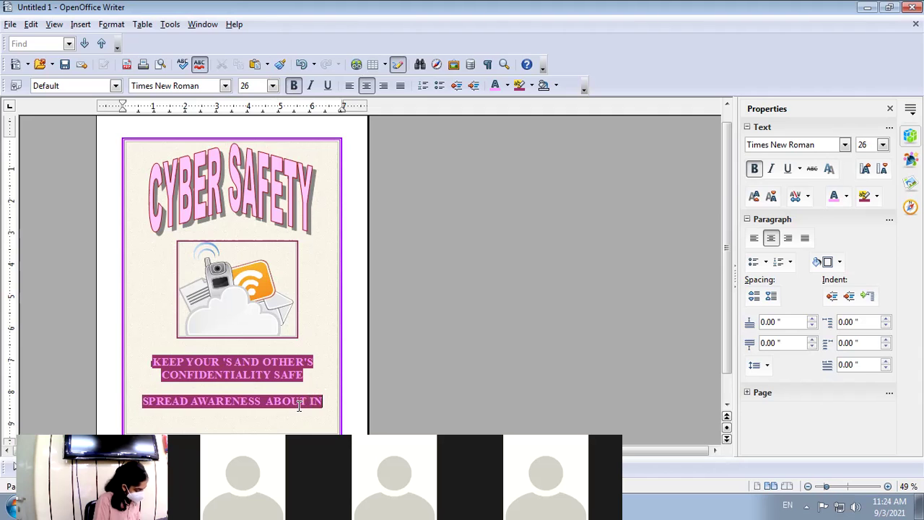
pyautogui.write('MPO')
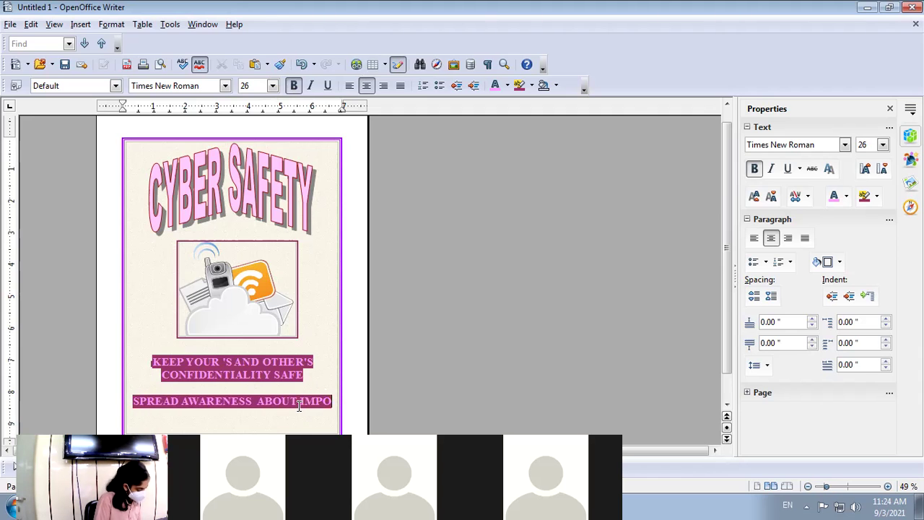
pyautogui.write('R')
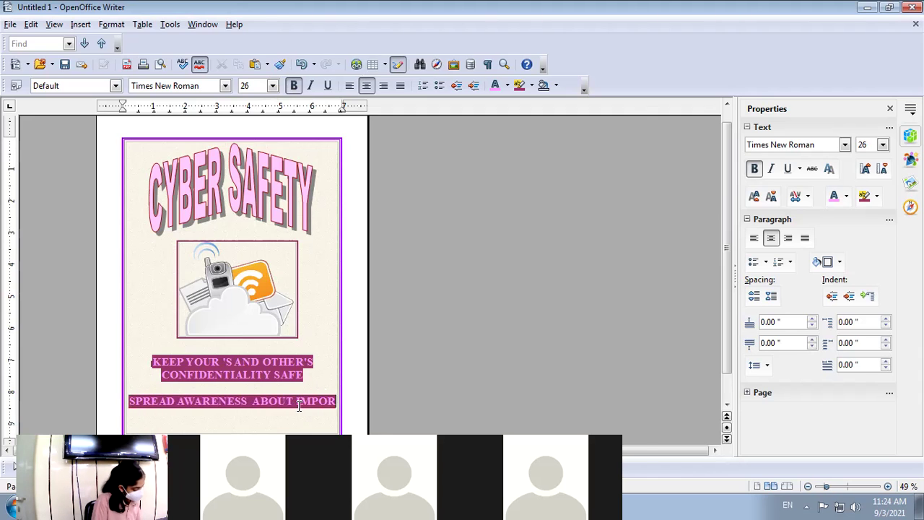
pyautogui.write('TANCE')
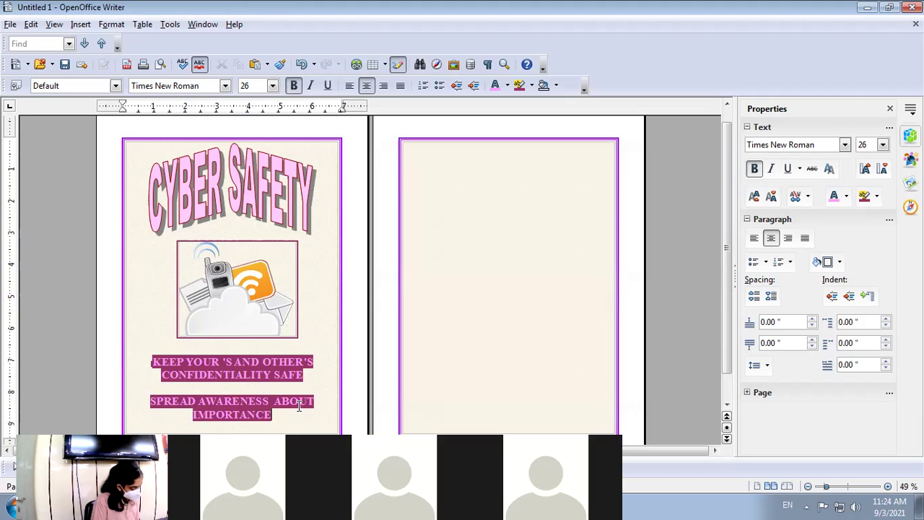
pyautogui.write(' OF C')
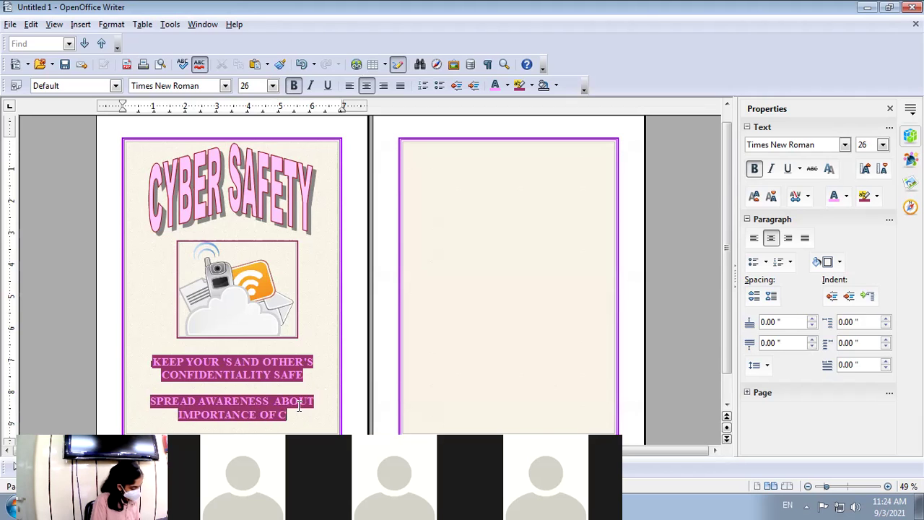
pyautogui.write('YBER S')
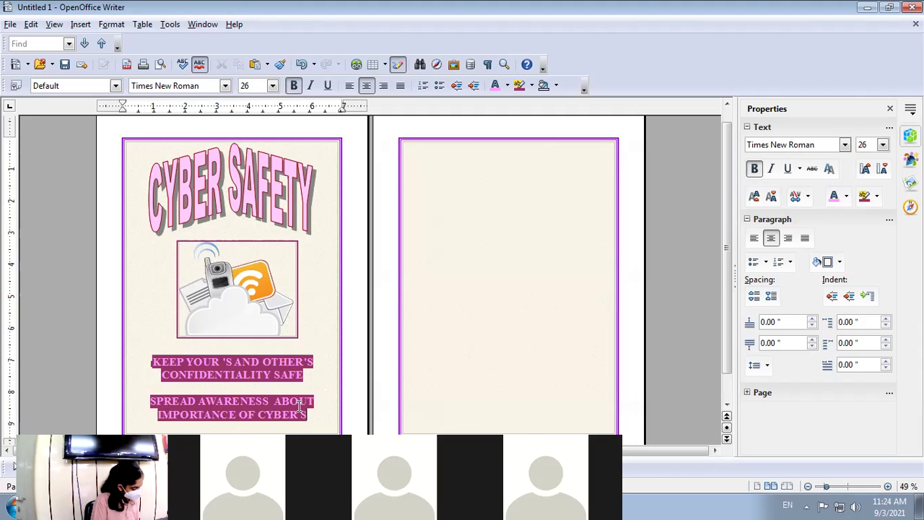
pyautogui.write('AFETY')
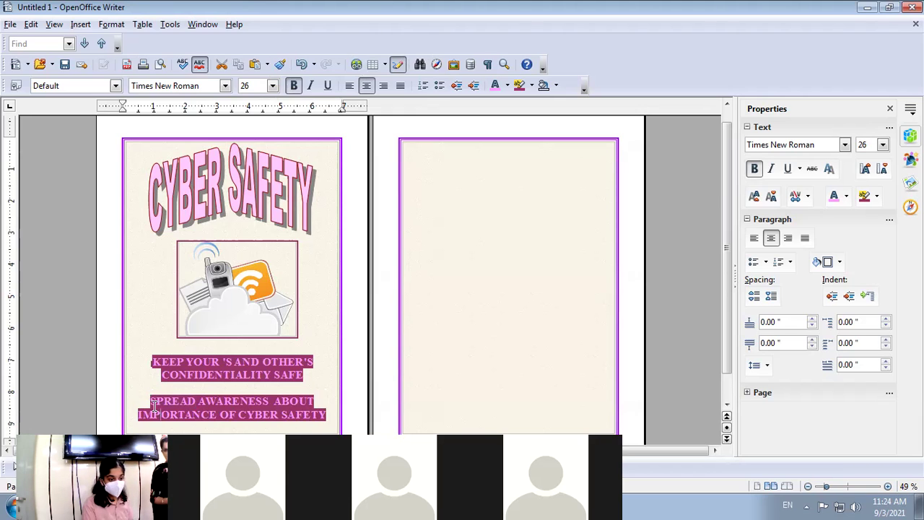
# - Make the second slogan's text slightly smaller and tighten the blank space around the slogans so the poster fits on one page
pyautogui.click(148, 400)
pyautogui.press('BackSpace')
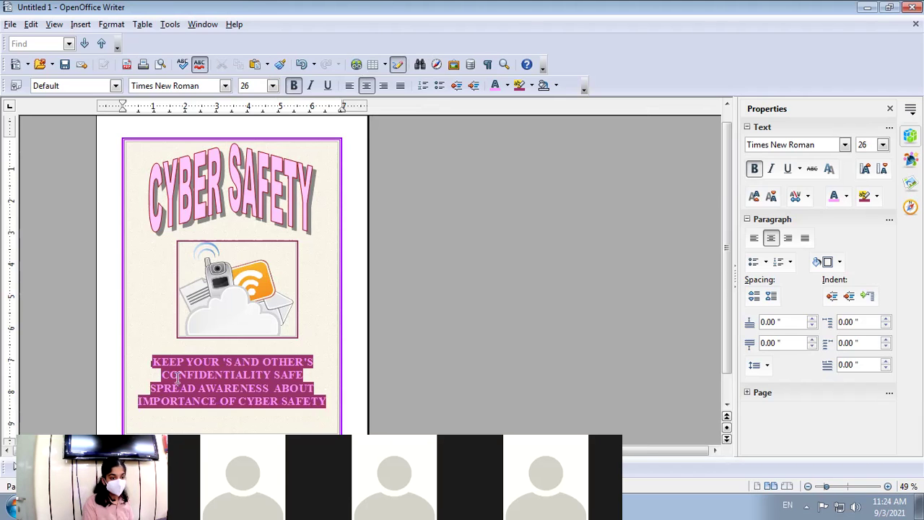
pyautogui.moveTo(147, 384); pyautogui.dragTo(325, 400)
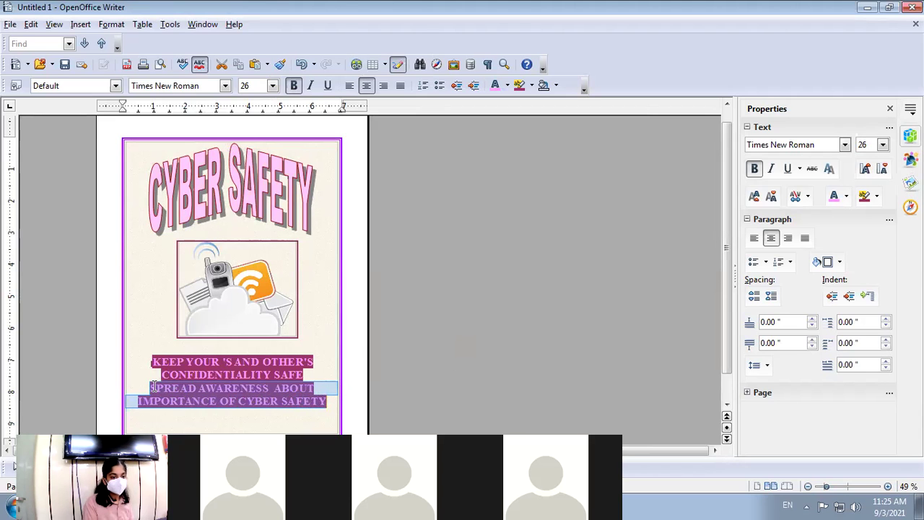
pyautogui.hotkey('ctrl', 'z')
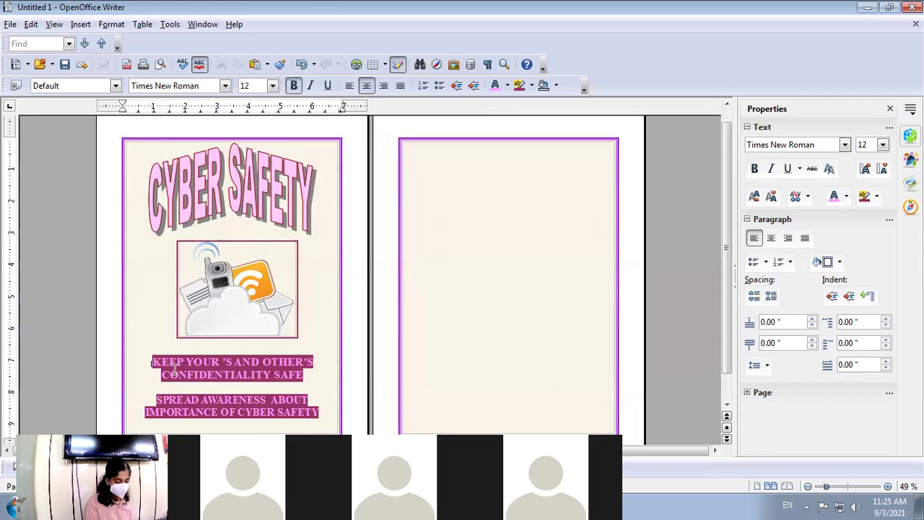
pyautogui.hotkey('ctrl', 'y')
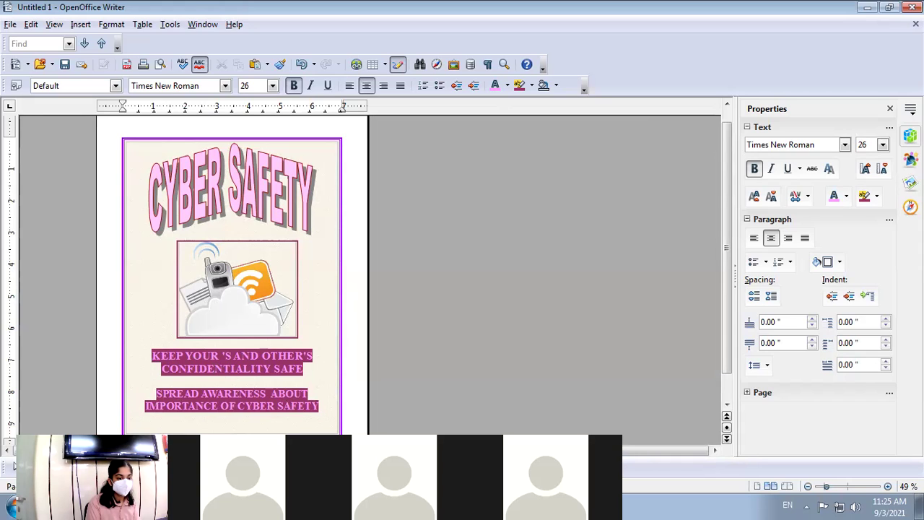
# - Draw a rectangle about 2.36 by 1.34 inches over the upper-left corner of the framed picture
pyautogui.click(170, 468)
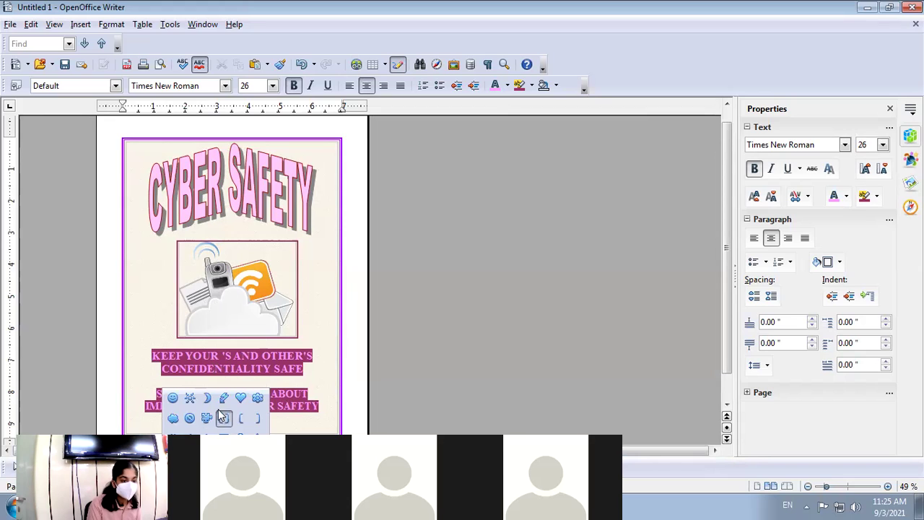
pyautogui.press('Escape')
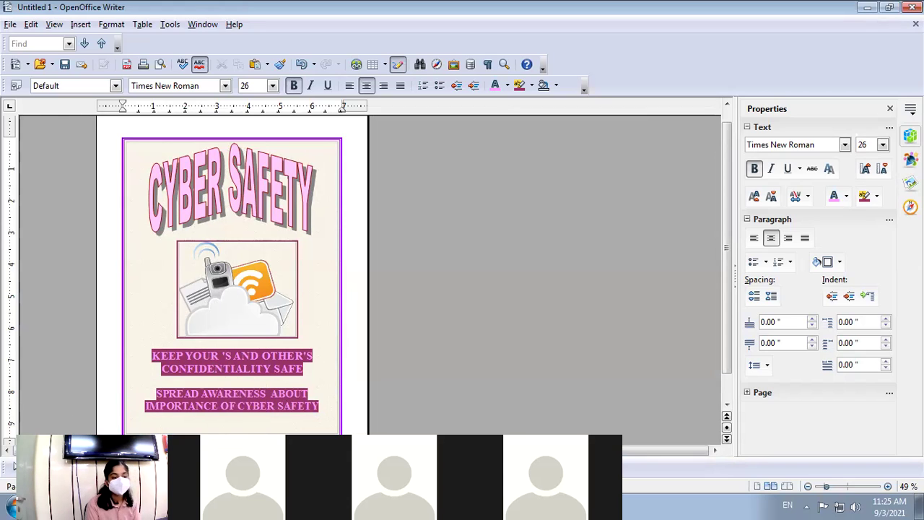
pyautogui.click(75, 468)
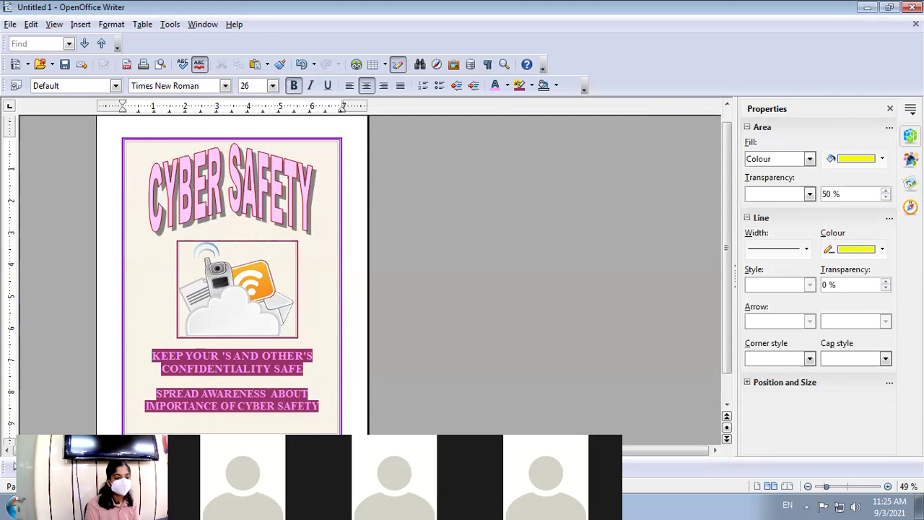
pyautogui.moveTo(133, 261)
pyautogui.mouseDown()
pyautogui.moveTo(177, 253)
pyautogui.moveTo(205, 221)
pyautogui.mouseUp()
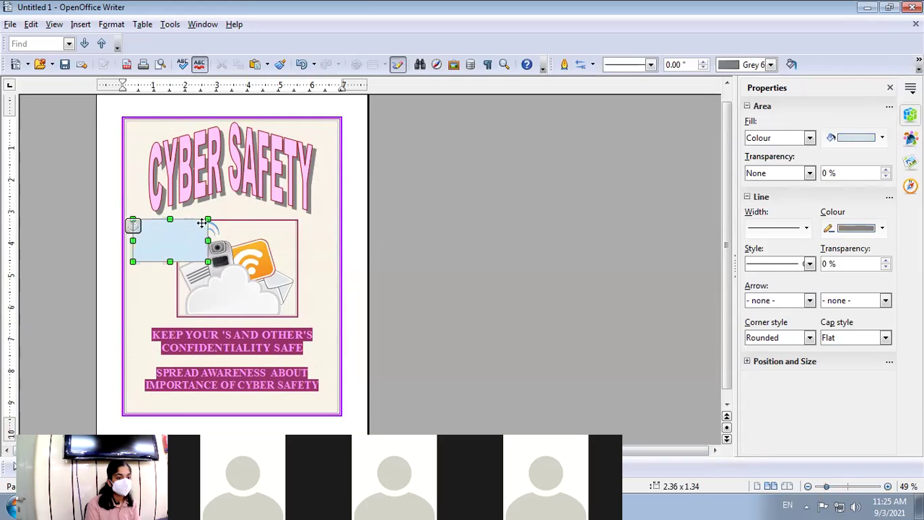
# - Enter the text BE SAFE AND KEEP SAFE inside the blue rectangle
pyautogui.doubleClick(168, 237)
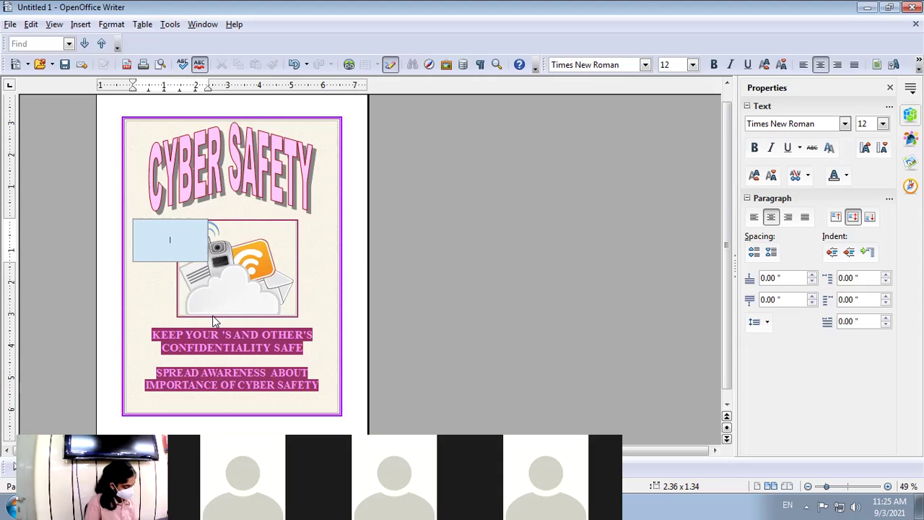
pyautogui.write('b')
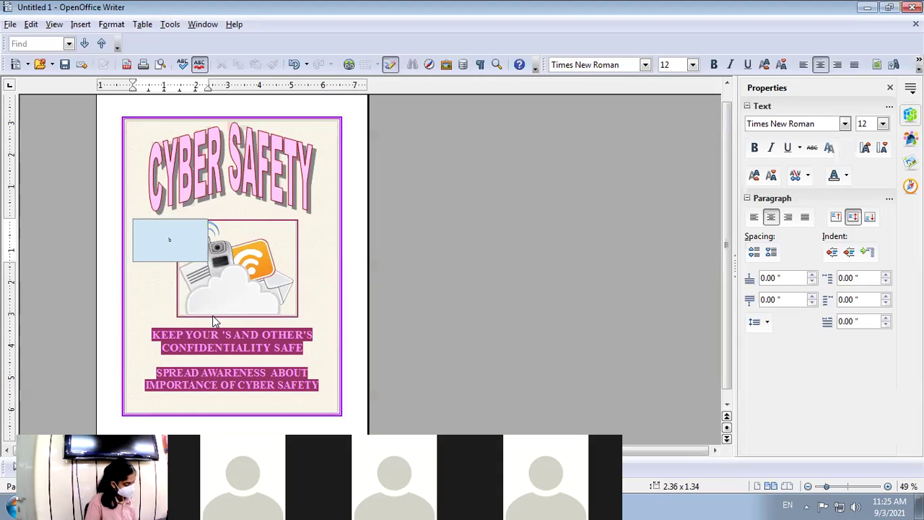
pyautogui.write('E SAFE A')
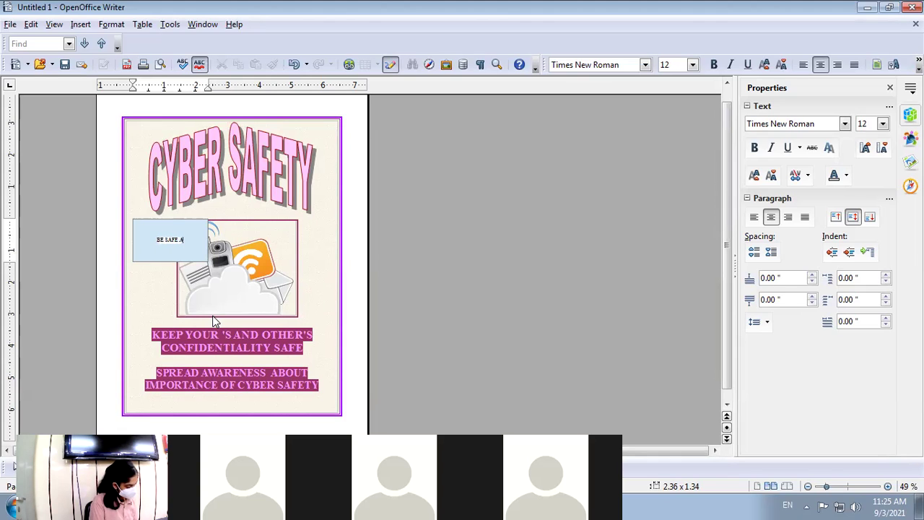
pyautogui.write('ND KEEP')
pyautogui.write(' SAFE')
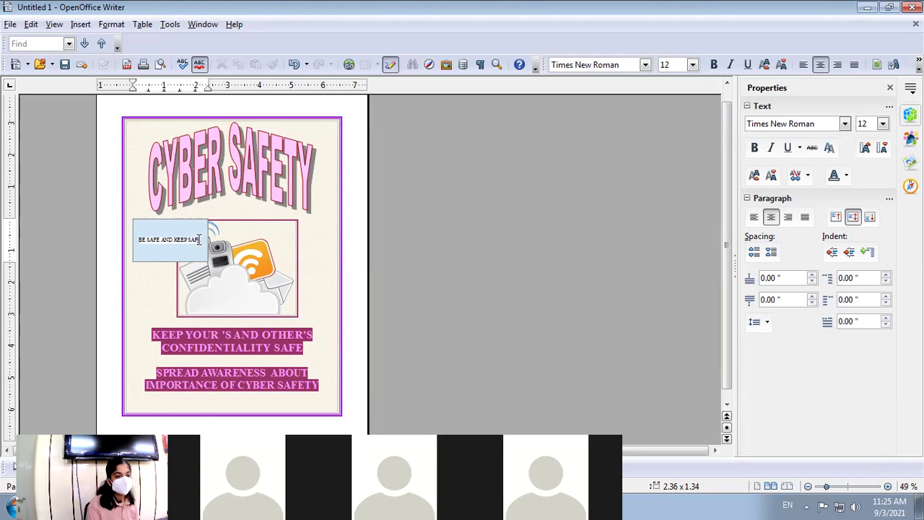
# - Set the font size of all the text in the blue rectangle to 14
pyautogui.moveTo(200, 241); pyautogui.dragTo(133, 243)
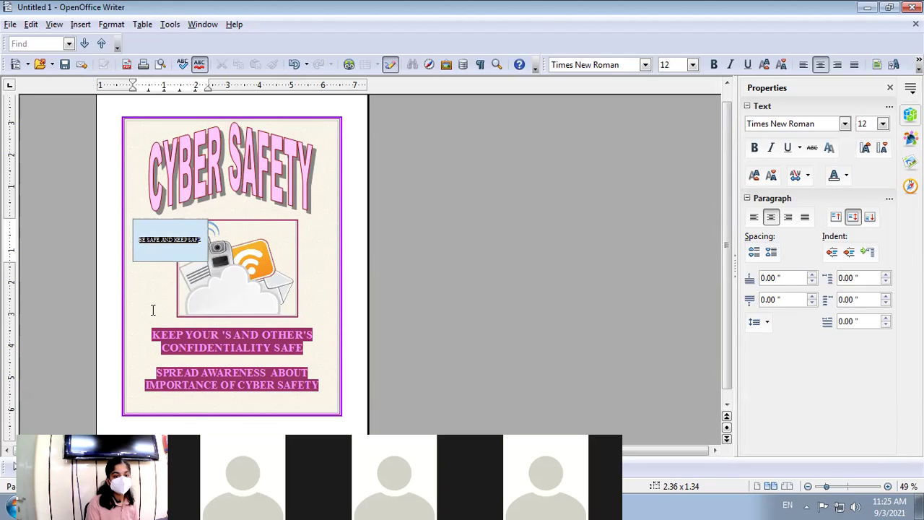
pyautogui.click(194, 248)
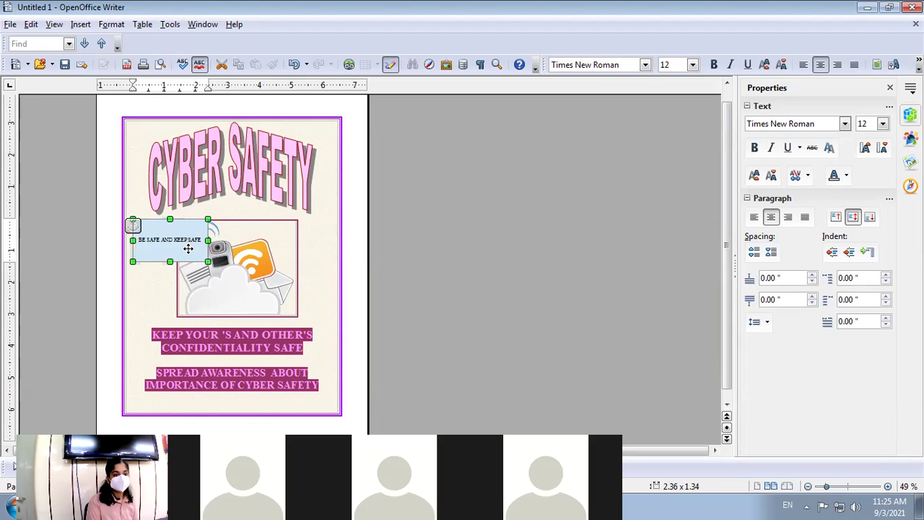
pyautogui.click(191, 239)
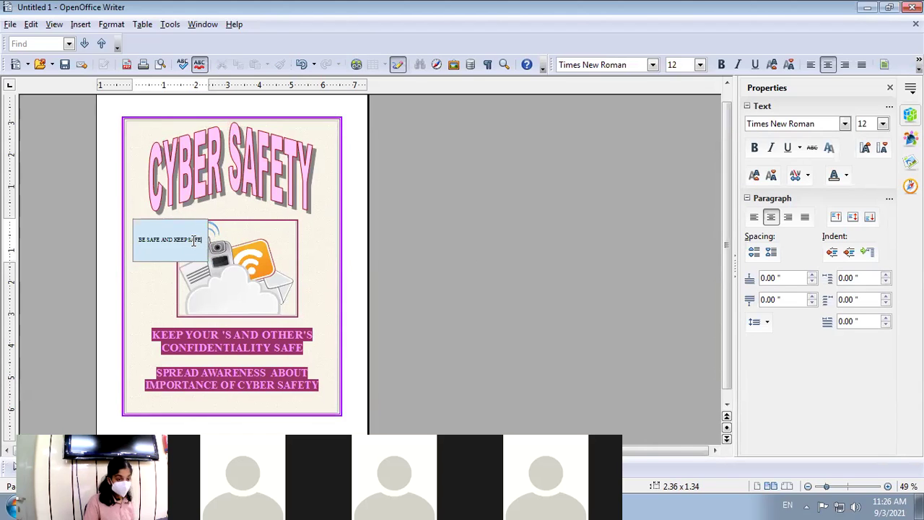
pyautogui.hotkey('ctrl', 'shift', 'Left')
pyautogui.hotkey('ctrl', 'shift', 'Left')
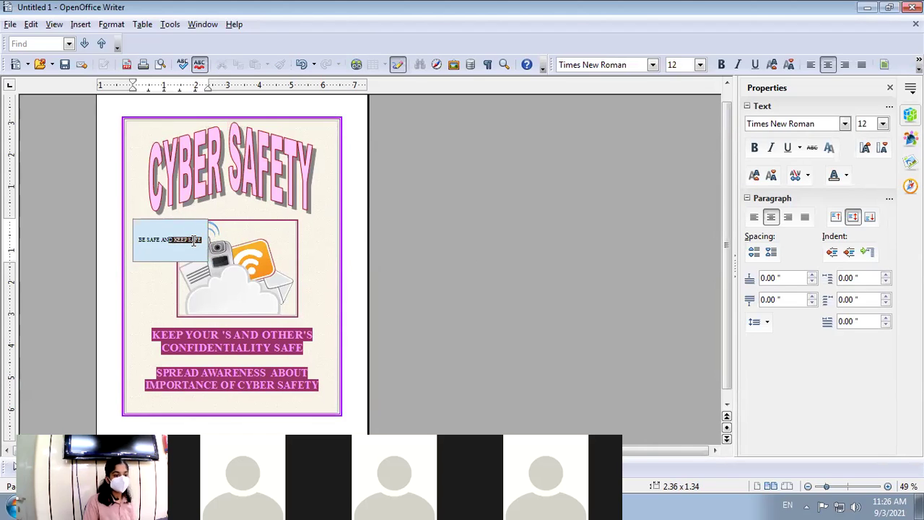
pyautogui.hotkey('ctrl', 'a')
pyautogui.click(866, 149)
pyautogui.click(866, 149)
pyautogui.click(866, 149)
pyautogui.click(866, 148)
pyautogui.click(866, 148)
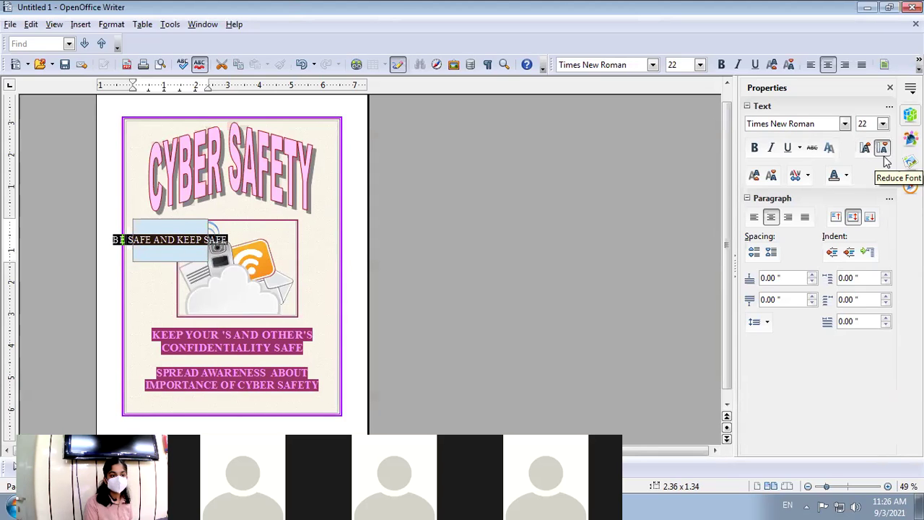
pyautogui.click(885, 161)
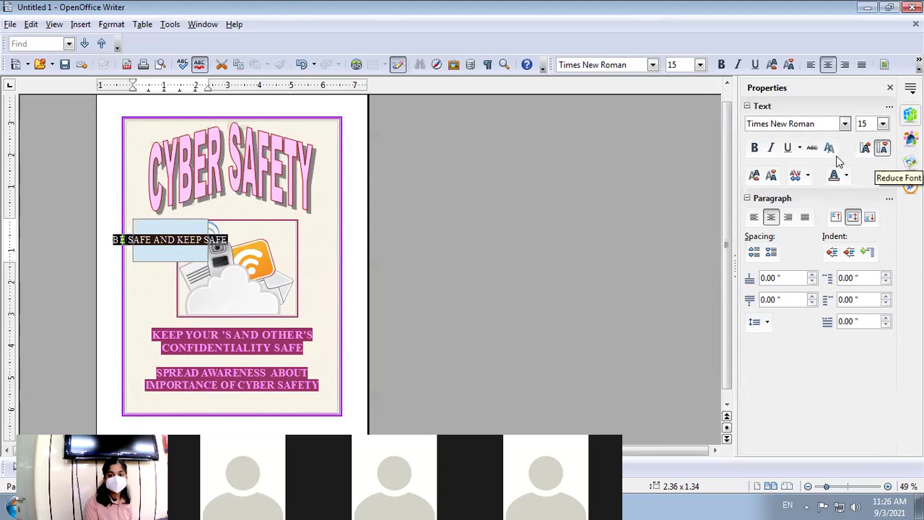
pyautogui.click(789, 218)
pyautogui.click(778, 218)
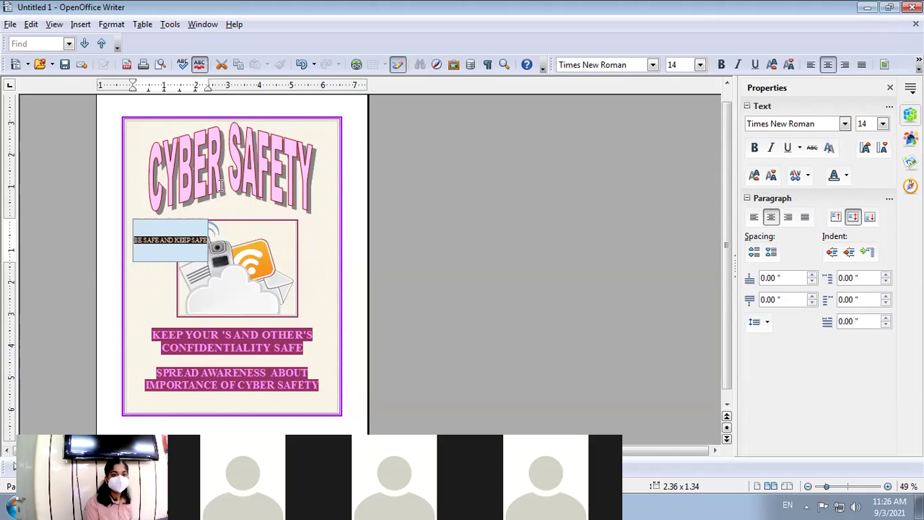
# - Break the rectangle's text into three lines: BE SAFE, AND, KEEP SAFE
pyautogui.click(135, 241)
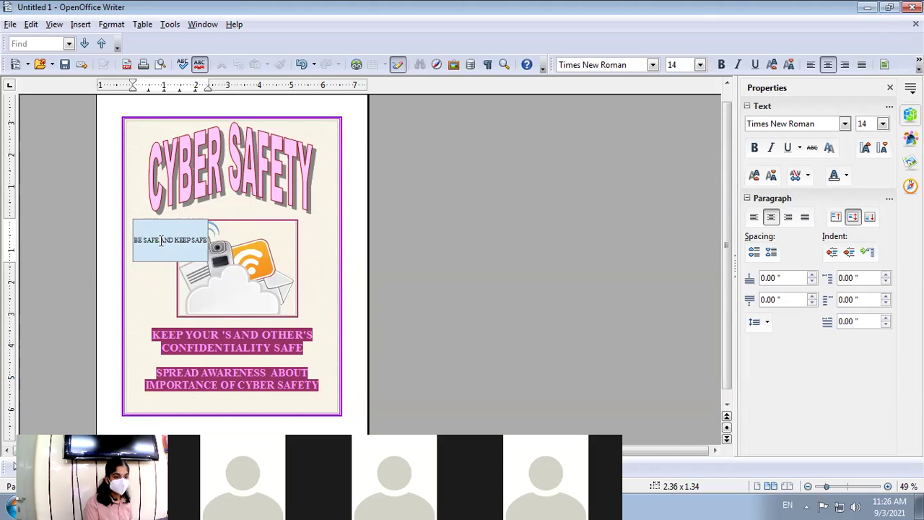
pyautogui.click(160, 240)
pyautogui.press('Return')
pyautogui.press('Return')
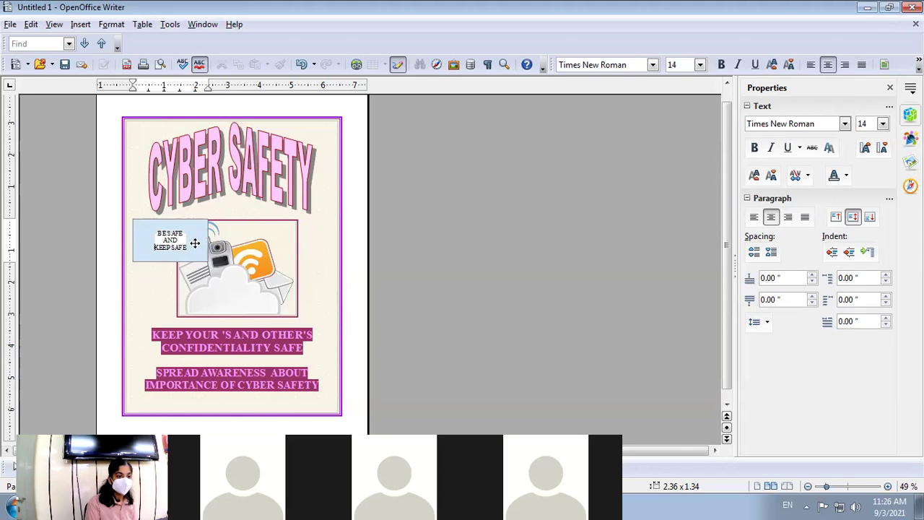
pyautogui.press('Escape')
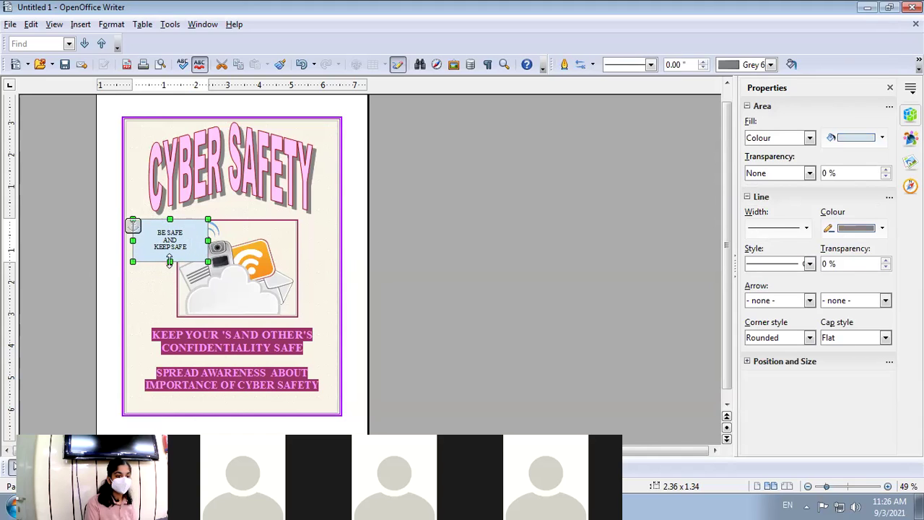
# - Move the text rectangle slightly up and to the right, just below the start of the CYBER SAFETY title
pyautogui.moveTo(208, 261)
pyautogui.mouseDown()
pyautogui.moveTo(217, 252)
pyautogui.moveTo(208, 250)
pyautogui.moveTo(208, 262)
pyautogui.mouseUp()
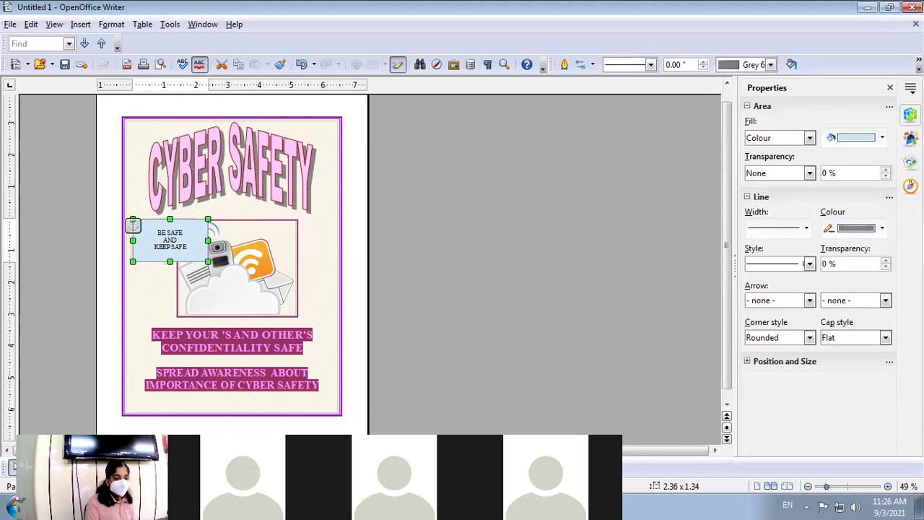
pyautogui.doubleClick(186, 246)
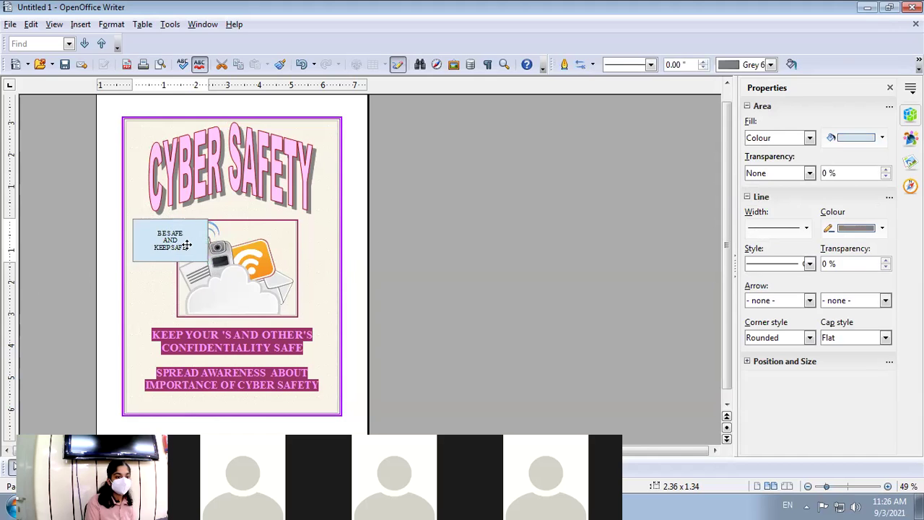
pyautogui.press('Escape')
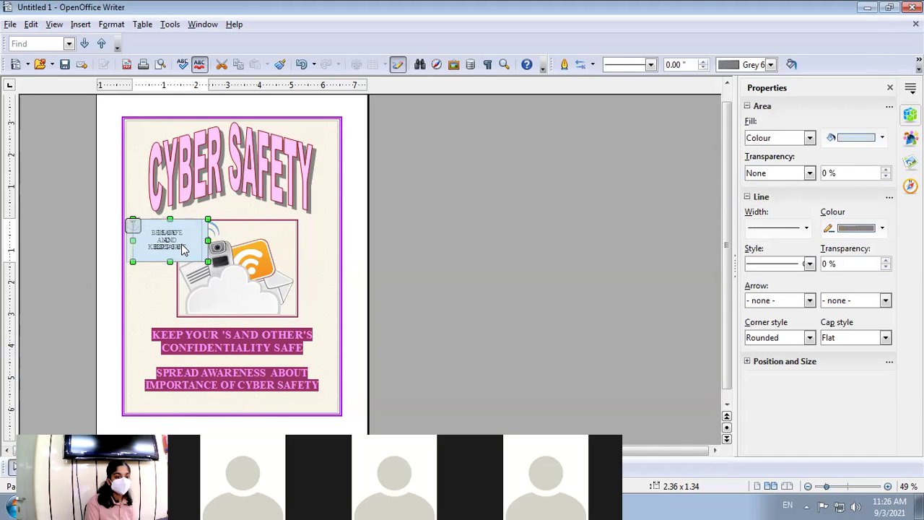
pyautogui.doubleClick(203, 249)
pyautogui.moveTo(202, 249); pyautogui.dragTo(214, 239)
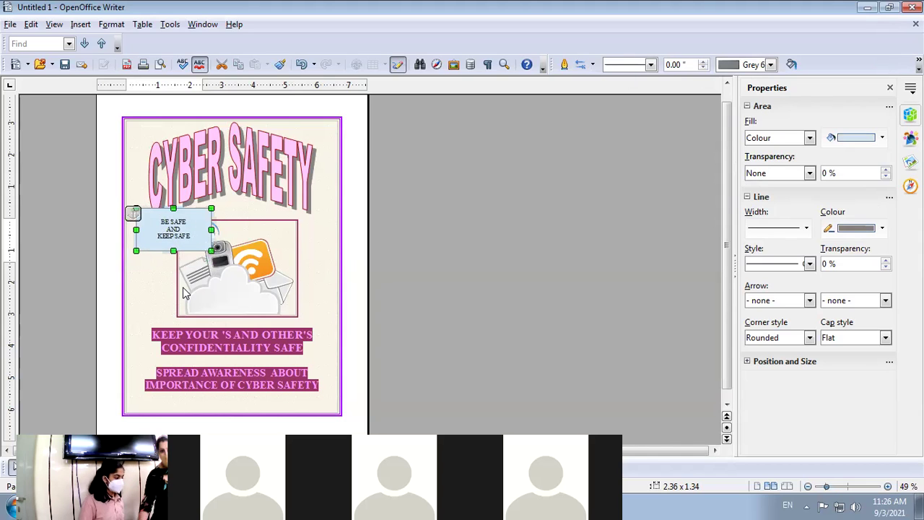